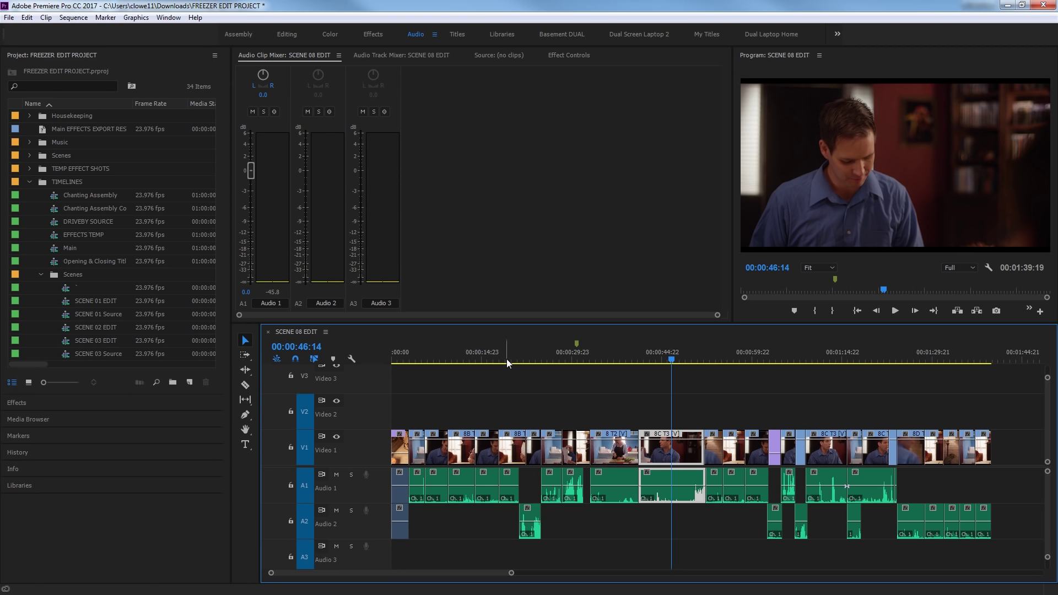
- Switch Premiere Pro to the Audio workspace from the Window > Workspaces menu
{"action": "left_click", "coordinate": [168, 17]}
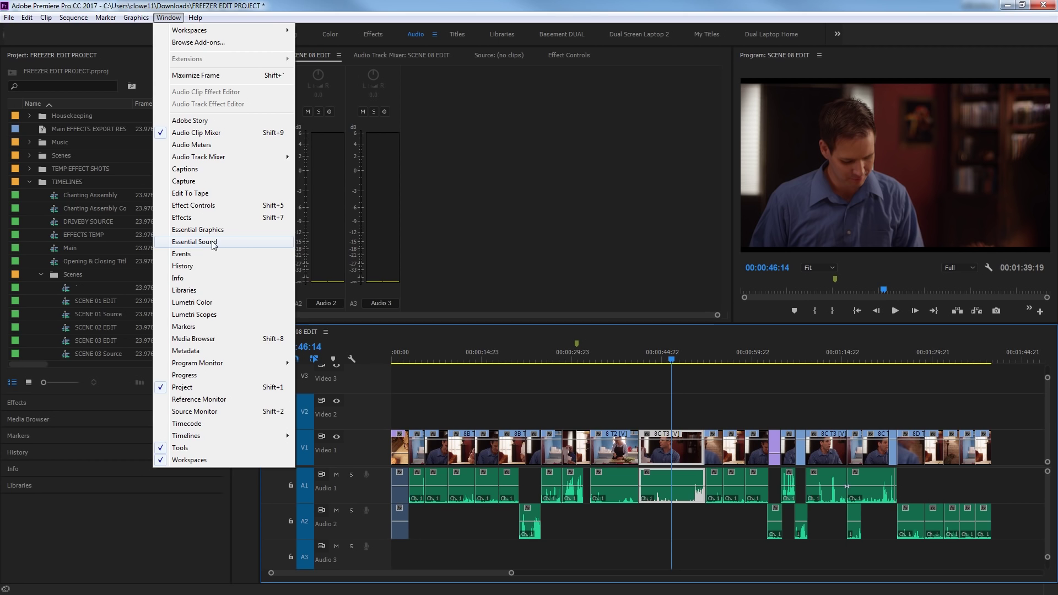
{"action": "left_click", "coordinate": [659, 356]}
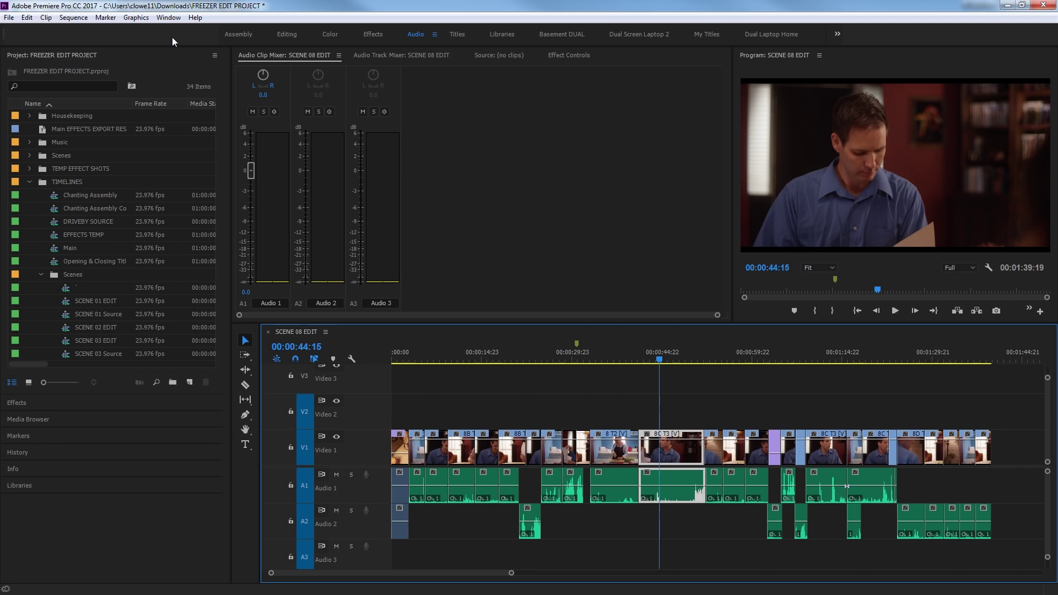
{"action": "left_click", "coordinate": [168, 17]}
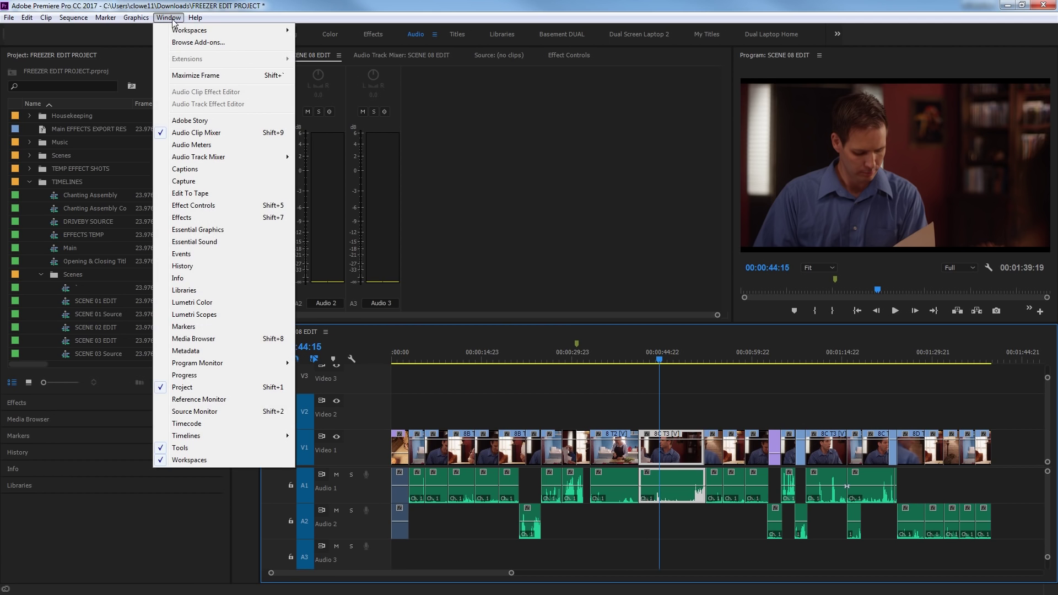
{"action": "mouse_move", "coordinate": [171, 31]}
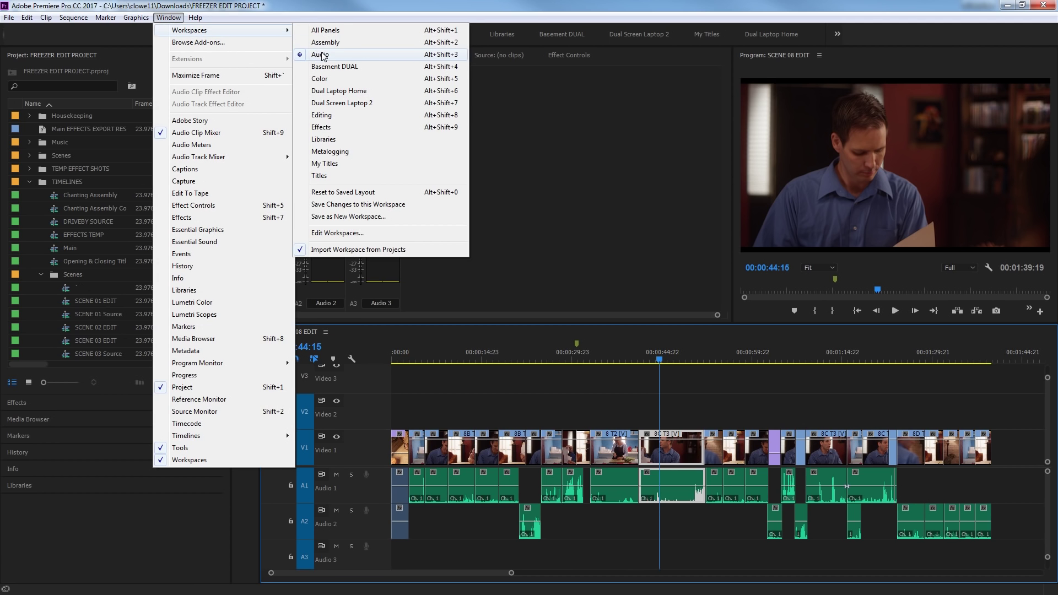
{"action": "left_click", "coordinate": [338, 55]}
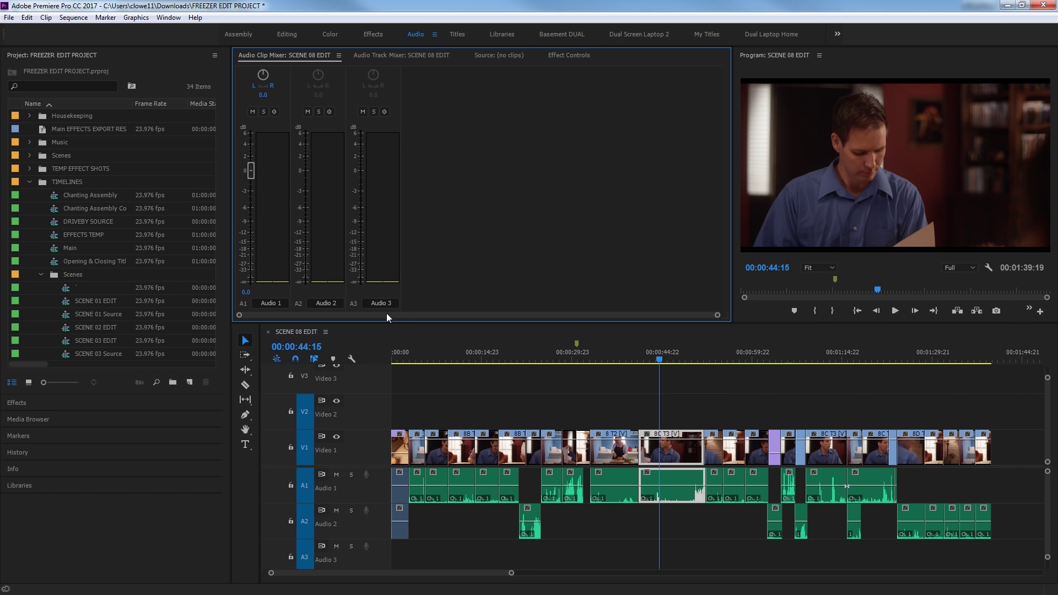
- Reset the Audio workspace to its saved layout so Essential Sound appears on the right
{"action": "left_click", "coordinate": [435, 35]}
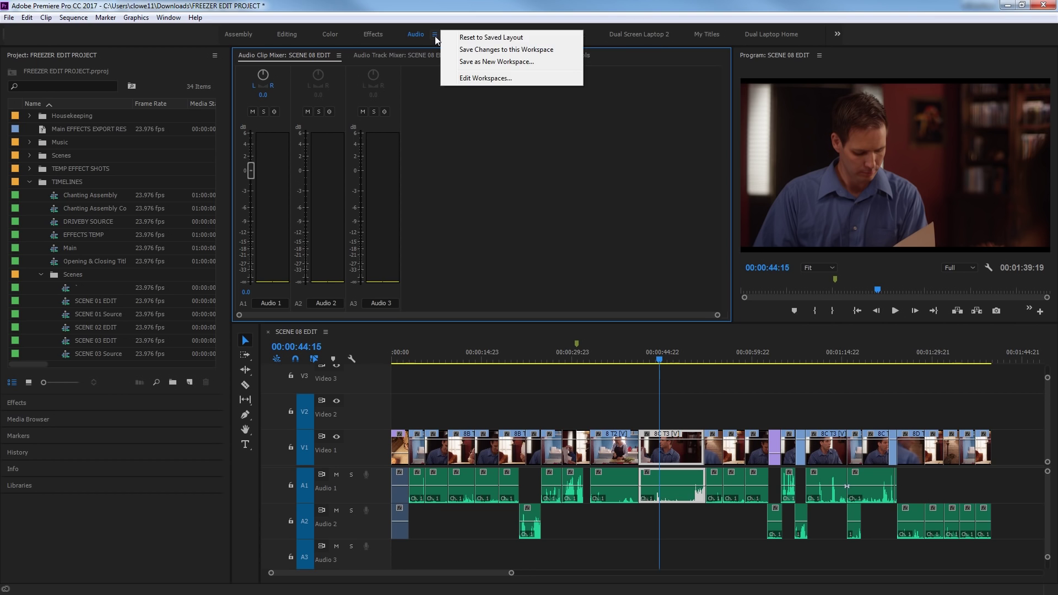
{"action": "left_click", "coordinate": [490, 37]}
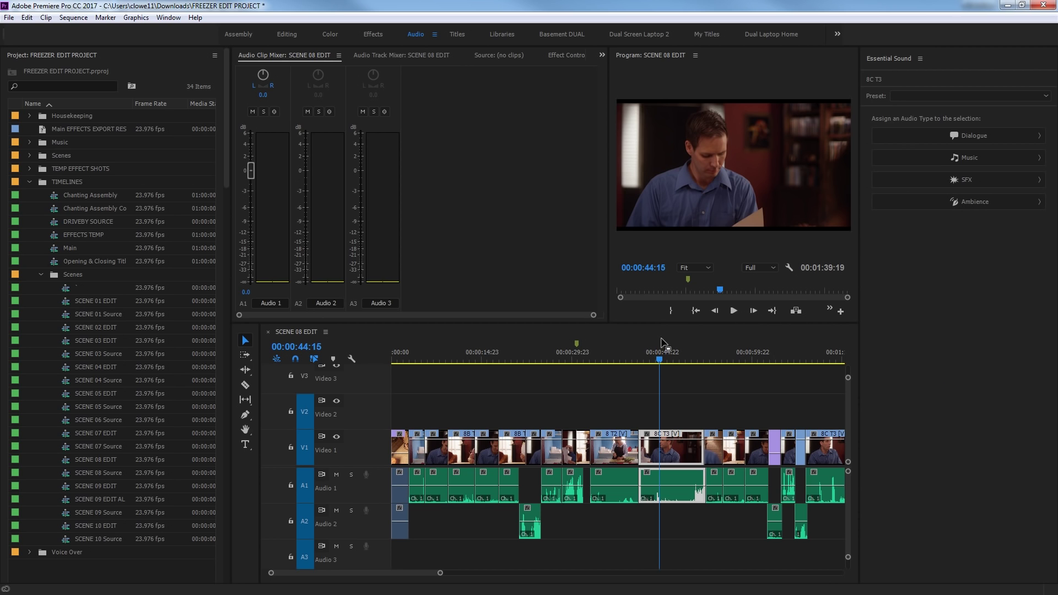
{"action": "left_click", "coordinate": [434, 35]}
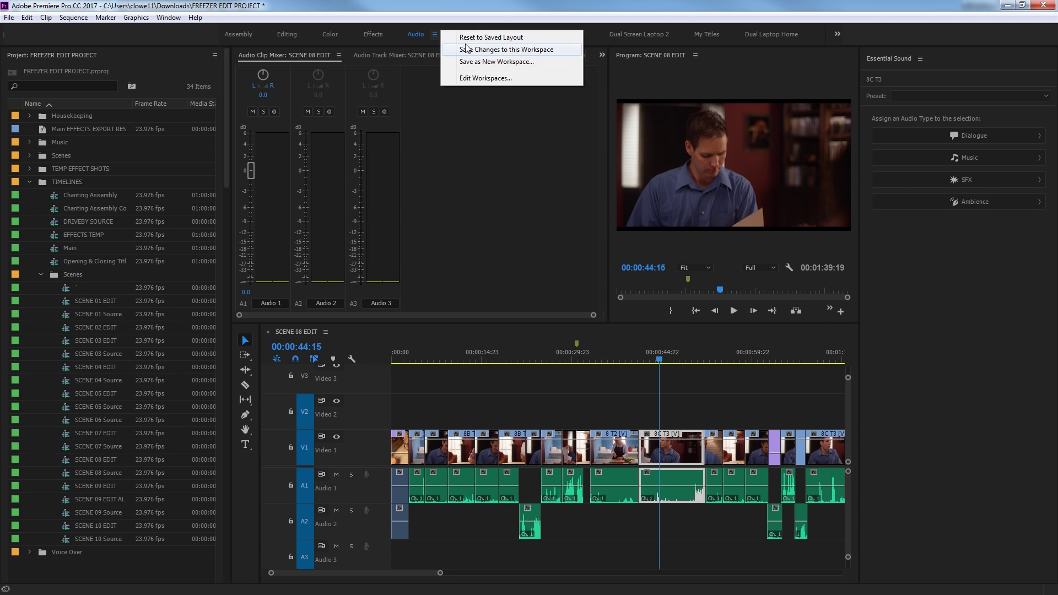
{"action": "left_click", "coordinate": [486, 209]}
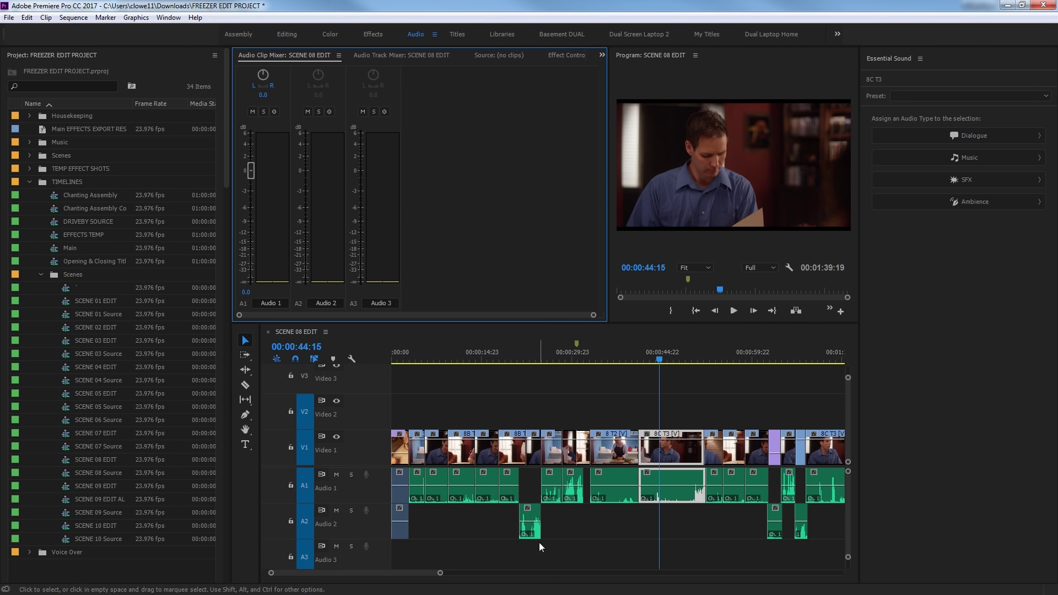
- Tag the selected V1/A1 dialogue clips as Dialogue and enable Clarity EQ at 5.2
{"action": "left_click_drag", "start_coordinate": [552, 524], "coordinate": [700, 458]}
{"action": "left_click", "coordinate": [963, 135]}
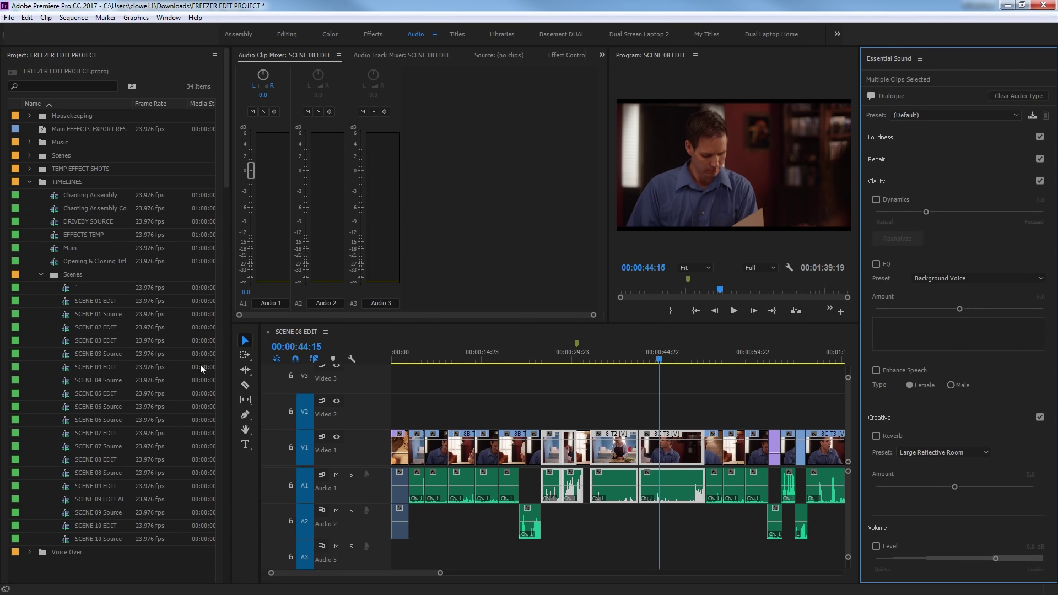
{"action": "key", "text": "alt+shift+0"}
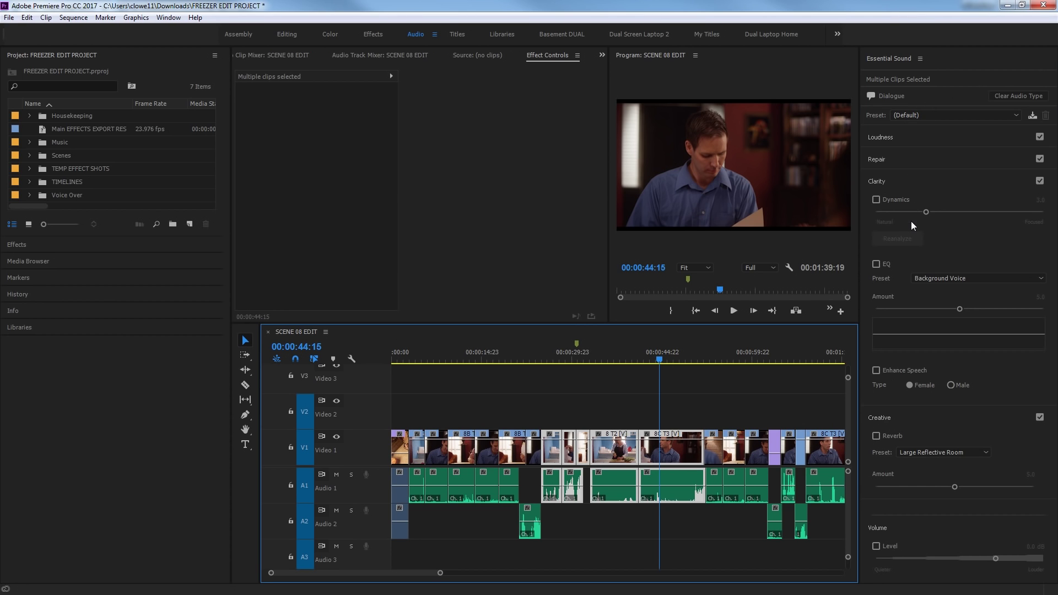
{"action": "left_click", "coordinate": [916, 147]}
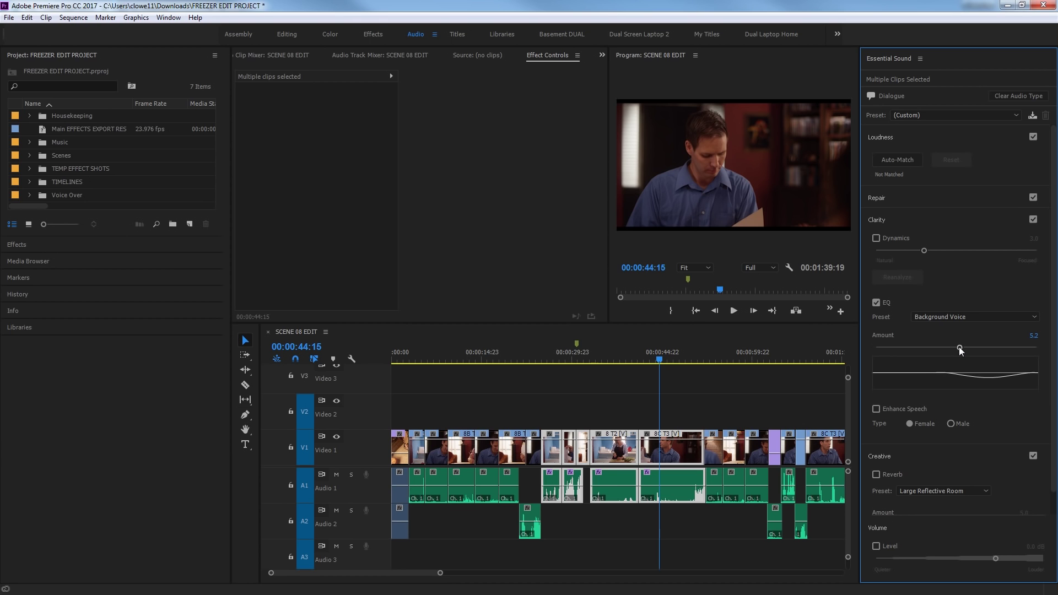
{"action": "left_click", "coordinate": [963, 316]}
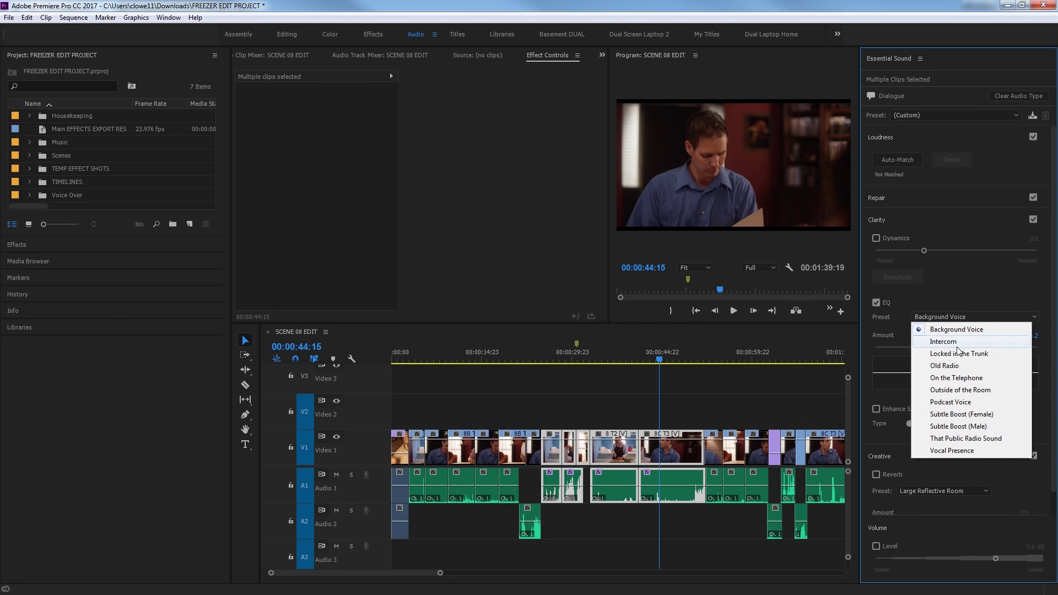
- Apply the On the Telephone EQ preset, then inspect clips 8C T3 and 8 T2 individually
{"action": "left_click", "coordinate": [954, 378]}
{"action": "left_click", "coordinate": [771, 377]}
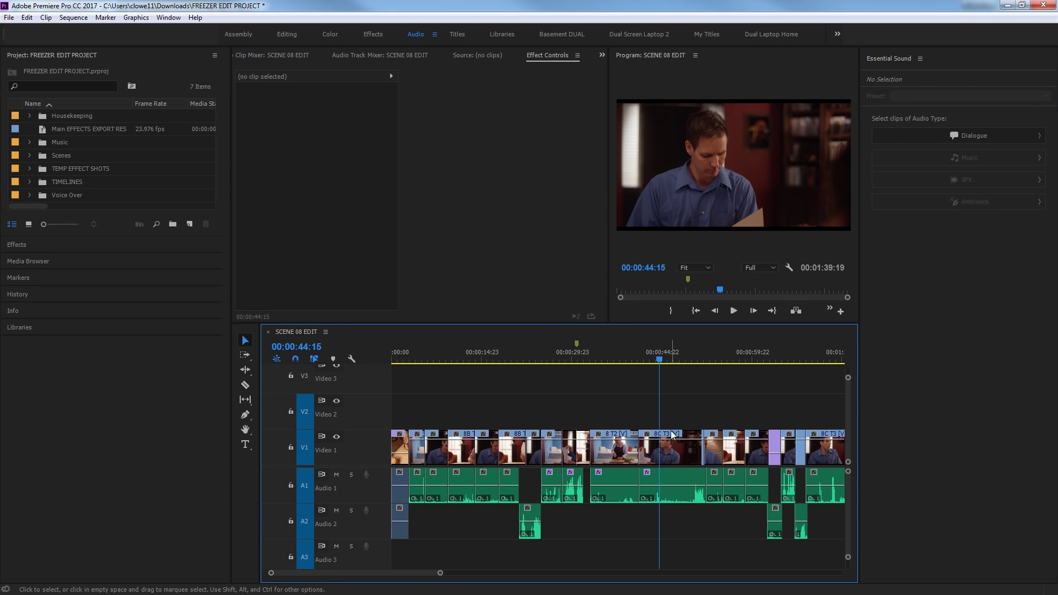
{"action": "left_click", "coordinate": [676, 471]}
{"action": "scroll", "coordinate": [362, 228], "scroll_direction": "down", "scroll_amount": 3}
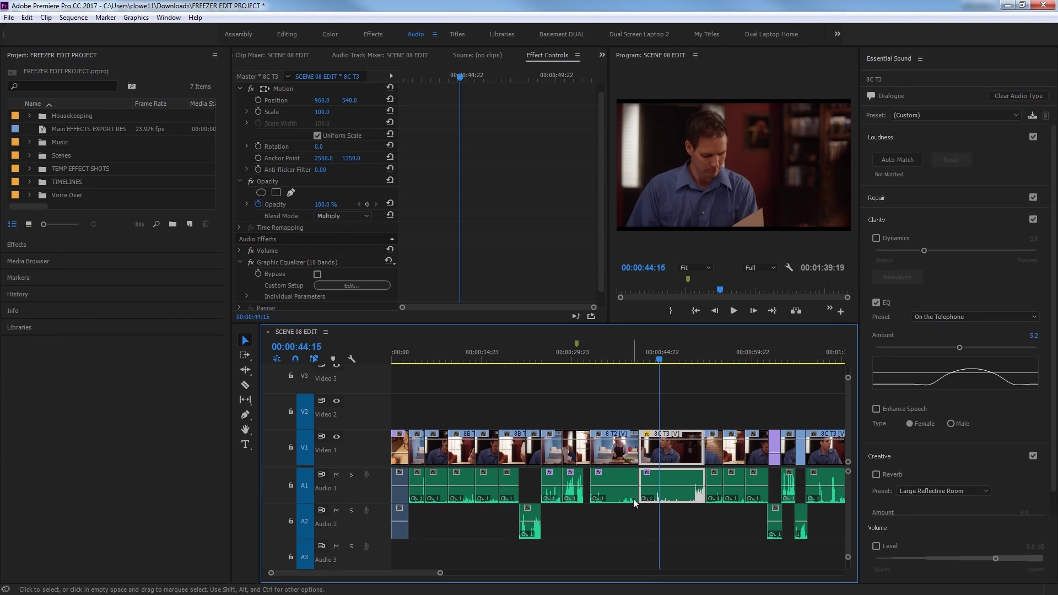
{"action": "left_click", "coordinate": [609, 478]}
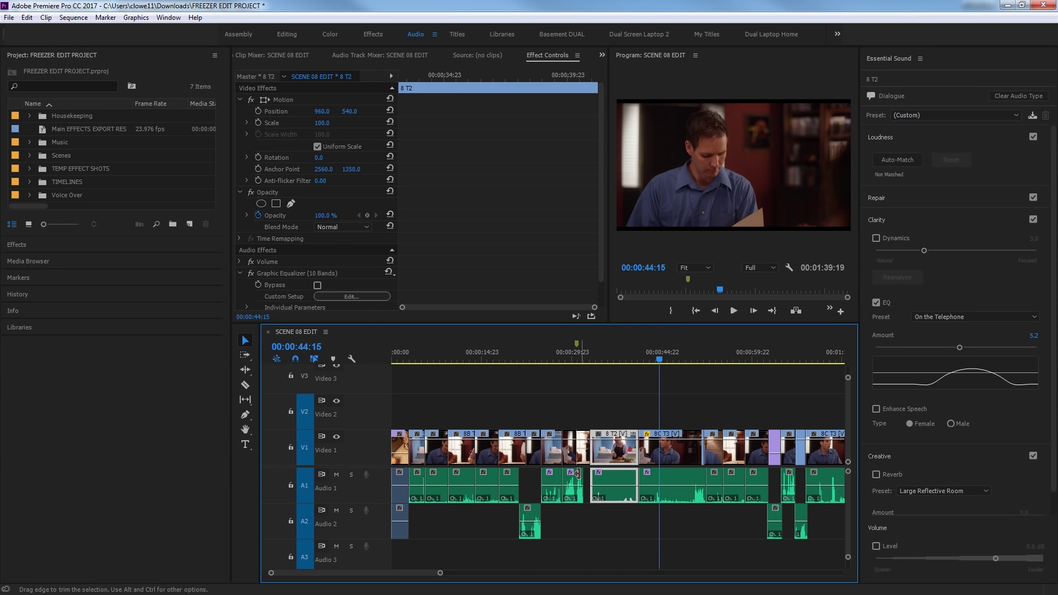
{"action": "left_click", "coordinate": [573, 479]}
{"action": "left_click", "coordinate": [547, 475]}
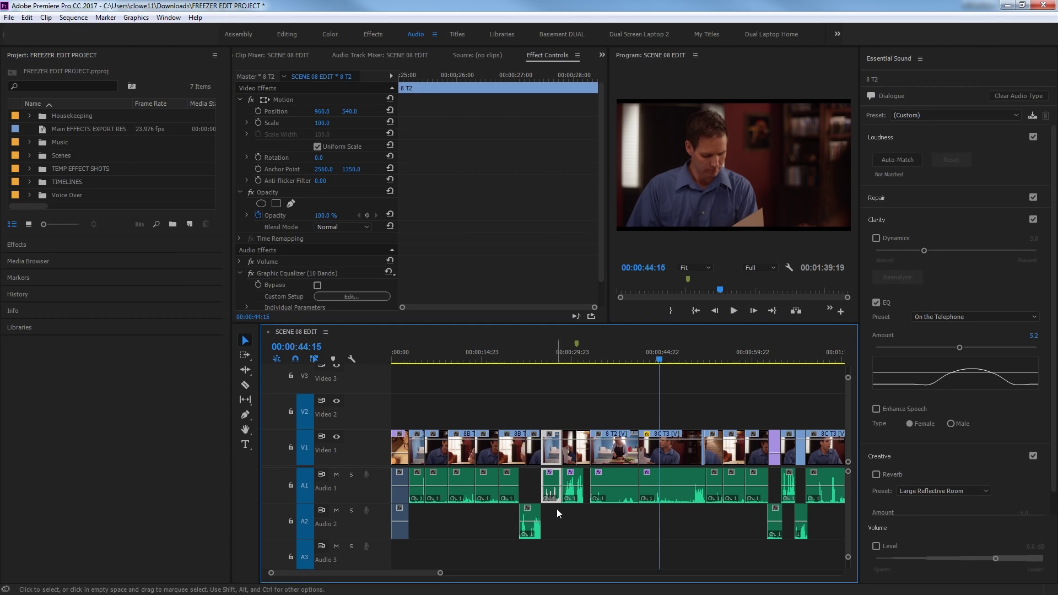
- Preview clip 8C T3 at 00:00:50:04 and clear its Dialogue audio type
{"action": "left_click", "coordinate": [616, 435]}
{"action": "key", "text": "space"}
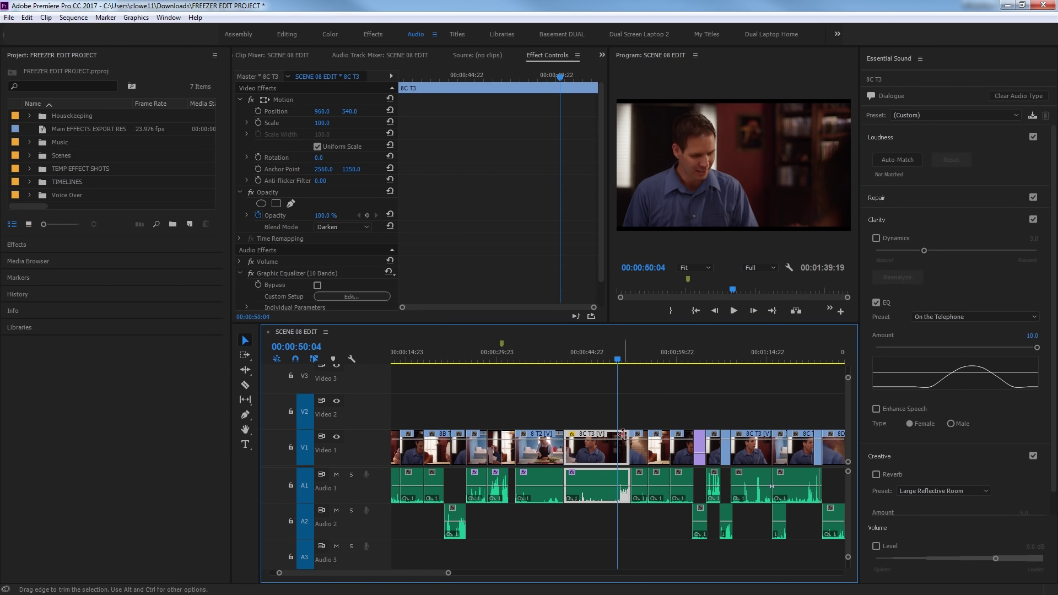
{"action": "key", "text": "space"}
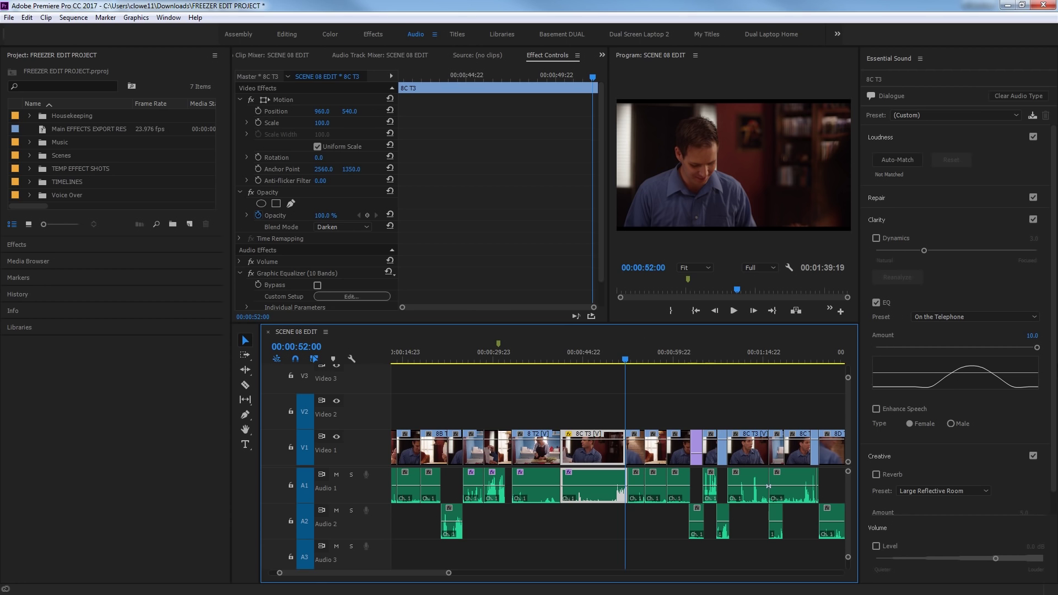
{"action": "left_click", "coordinate": [694, 417]}
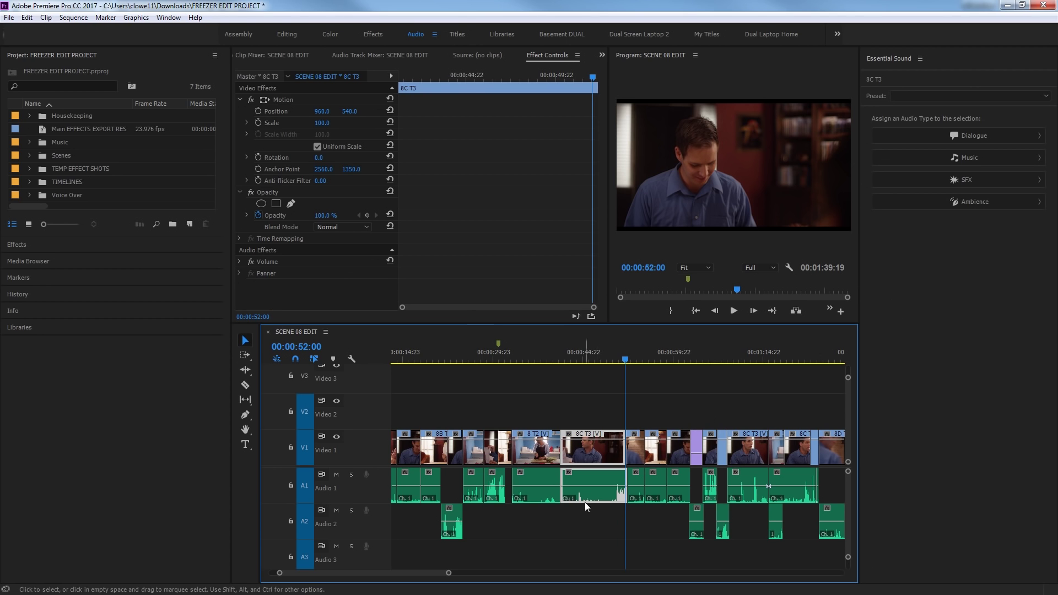
- Show the Audio Track Mixer and review playback from 00:00:26:01 to 00:00:30:09
{"action": "left_click_drag", "start_coordinate": [605, 528], "coordinate": [478, 440]}
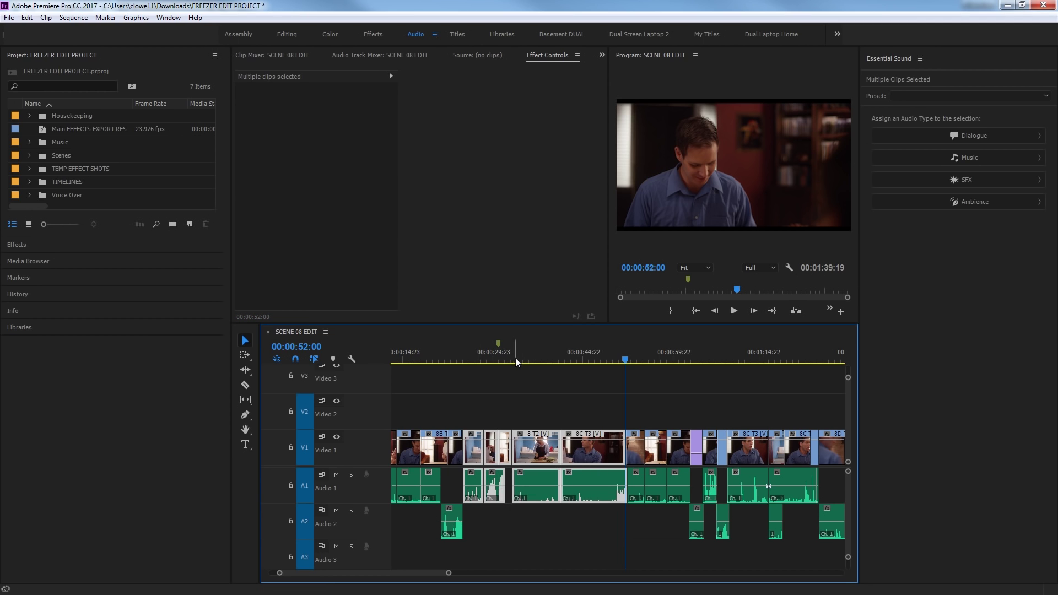
{"action": "left_click", "coordinate": [470, 355]}
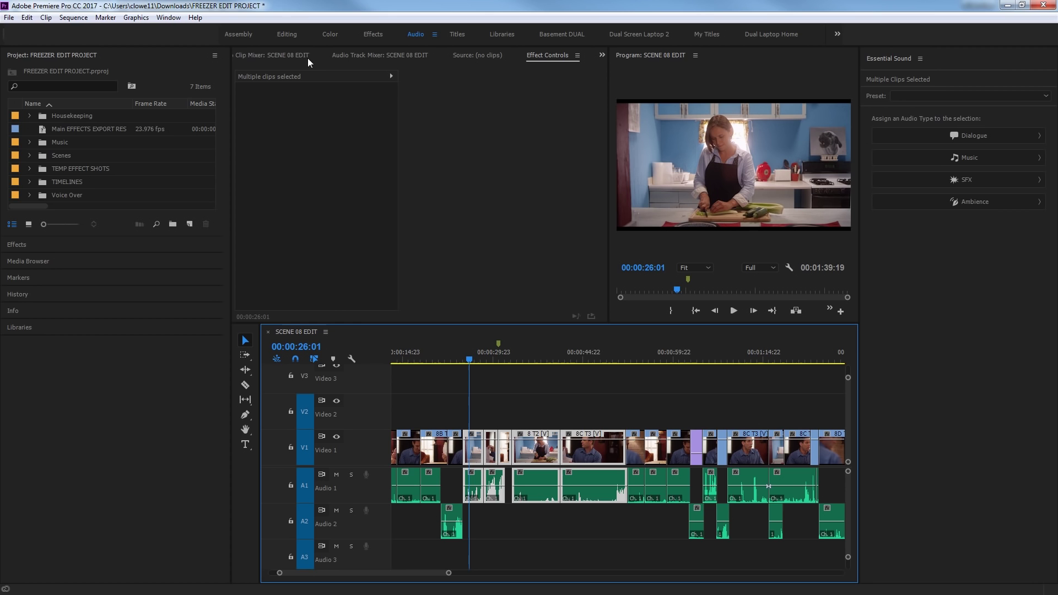
{"action": "left_click", "coordinate": [380, 55]}
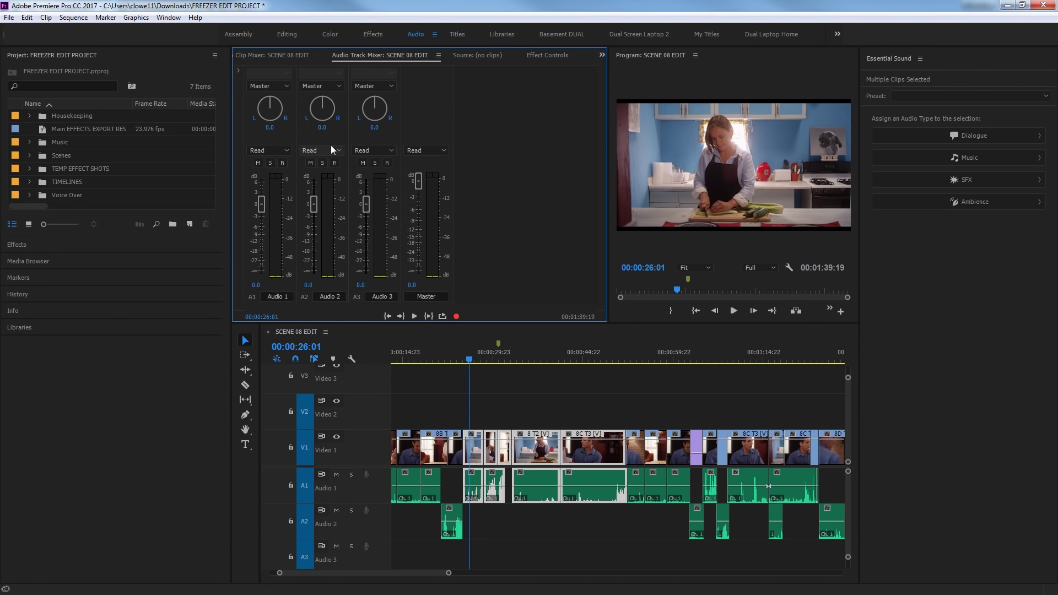
{"action": "scroll", "coordinate": [475, 354], "scroll_direction": "up", "scroll_amount": 2}
{"action": "key", "text": "space"}
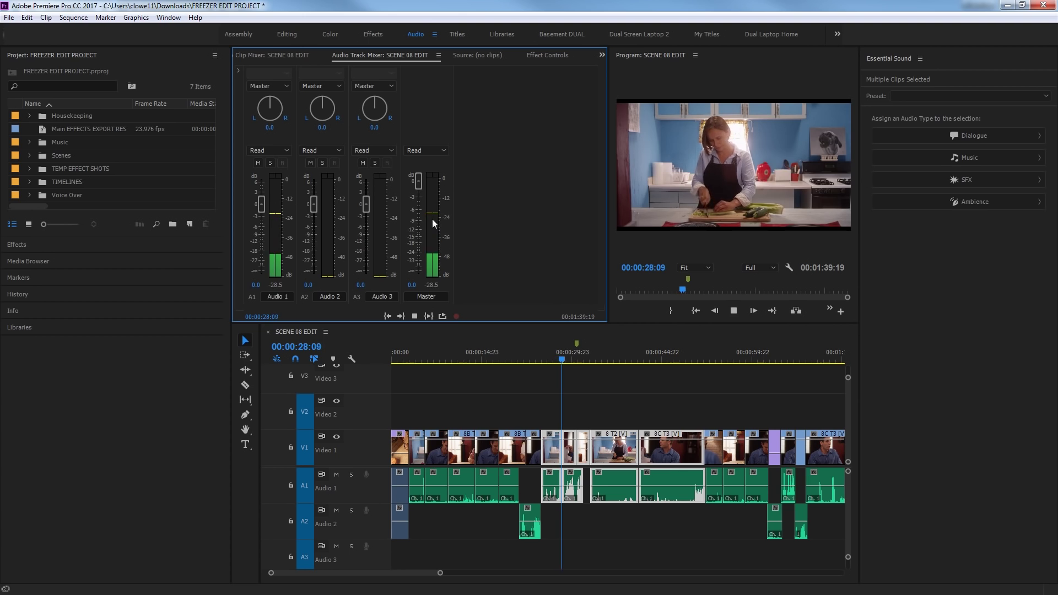
{"action": "key", "text": "space"}
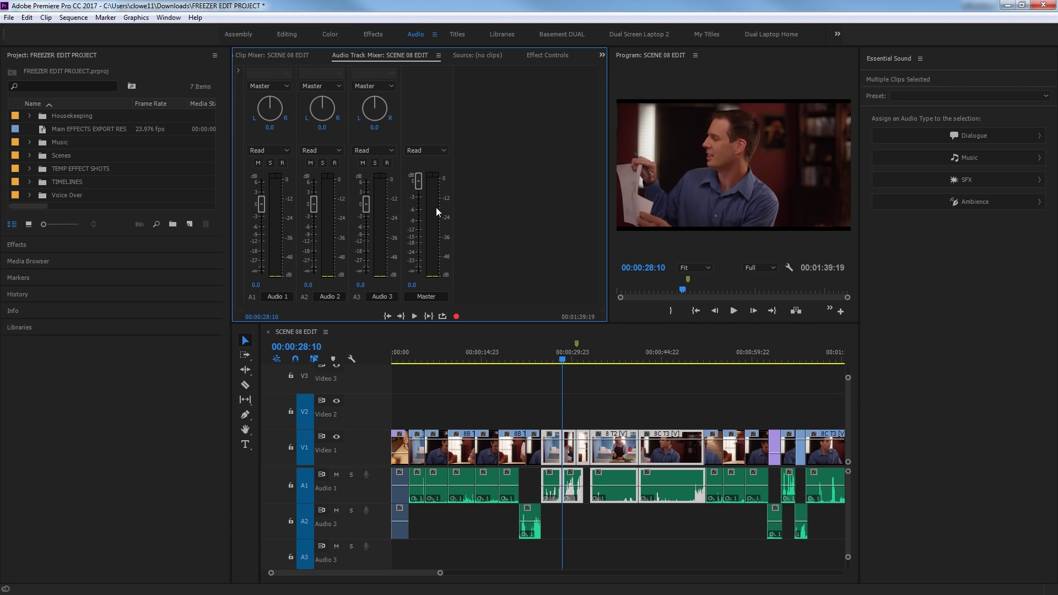
{"action": "key", "text": "space"}
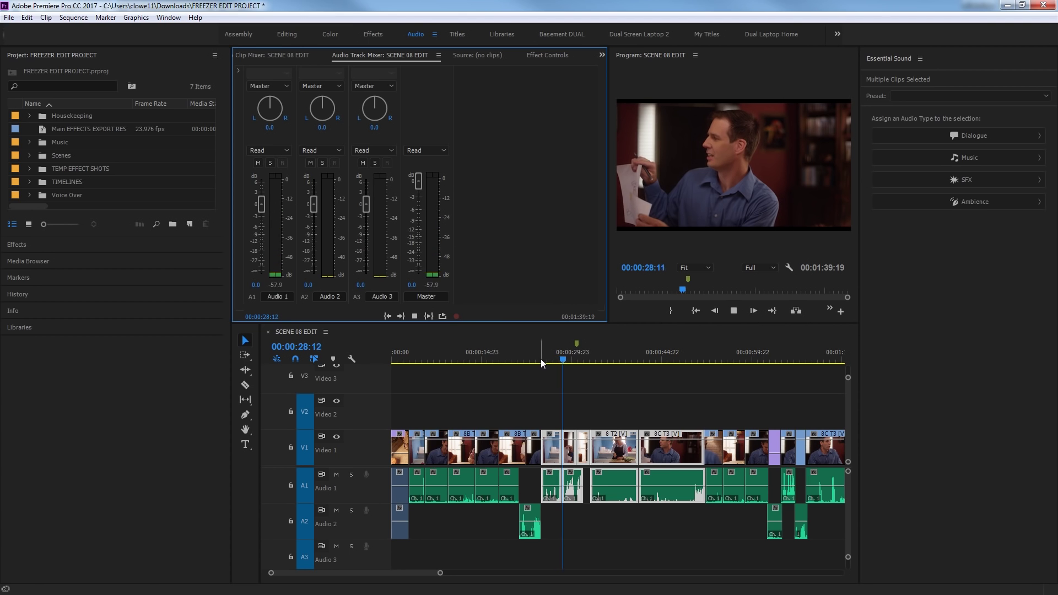
{"action": "key", "text": "space"}
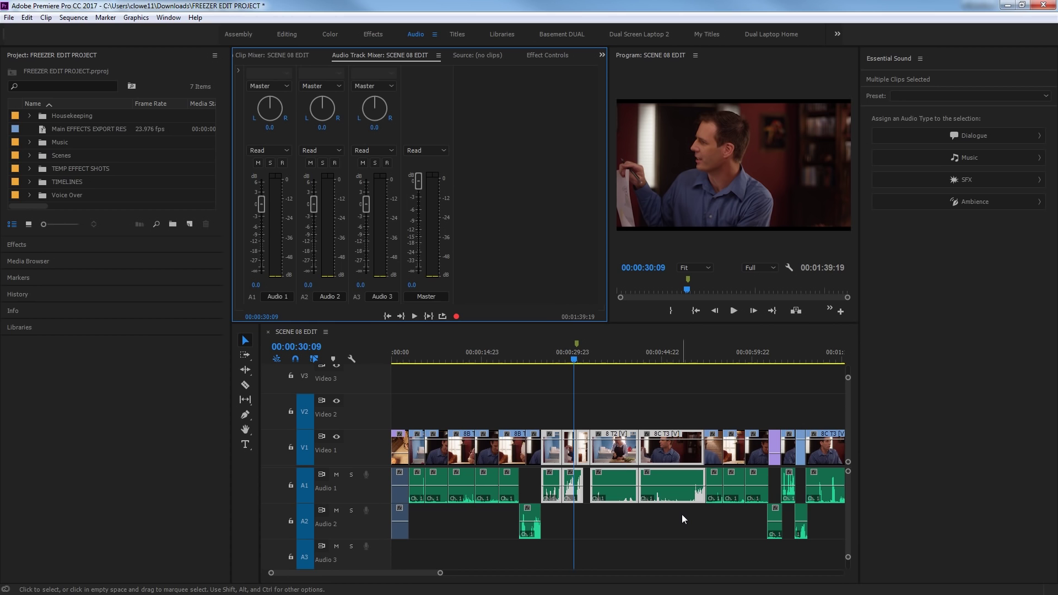
- Tag the reselected clips as Dialogue and auto-match their loudness to -23.00 LUFS
{"action": "left_click_drag", "start_coordinate": [680, 519], "coordinate": [546, 435]}
{"action": "left_click", "coordinate": [964, 135]}
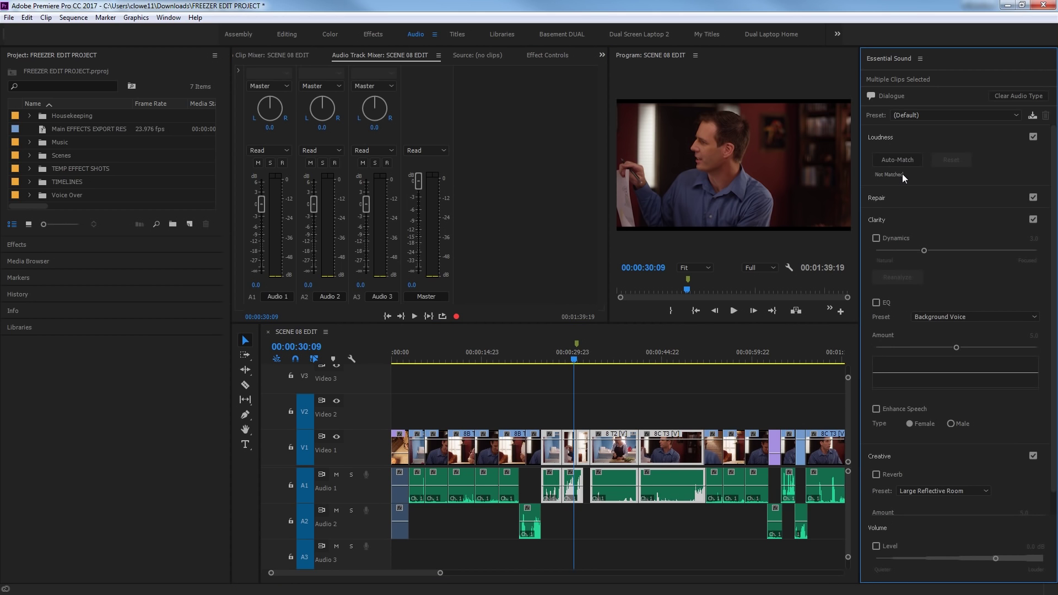
{"action": "left_click", "coordinate": [901, 161]}
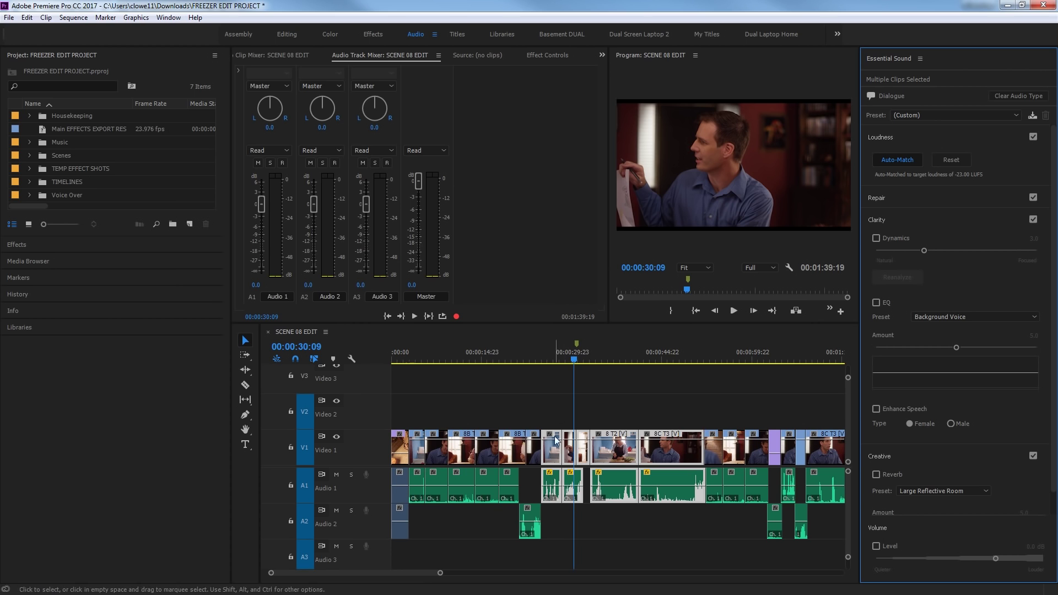
- Zoom in and play from about 25:13 to 36:03 to hear the matched dialogue
{"action": "key", "text": "="}
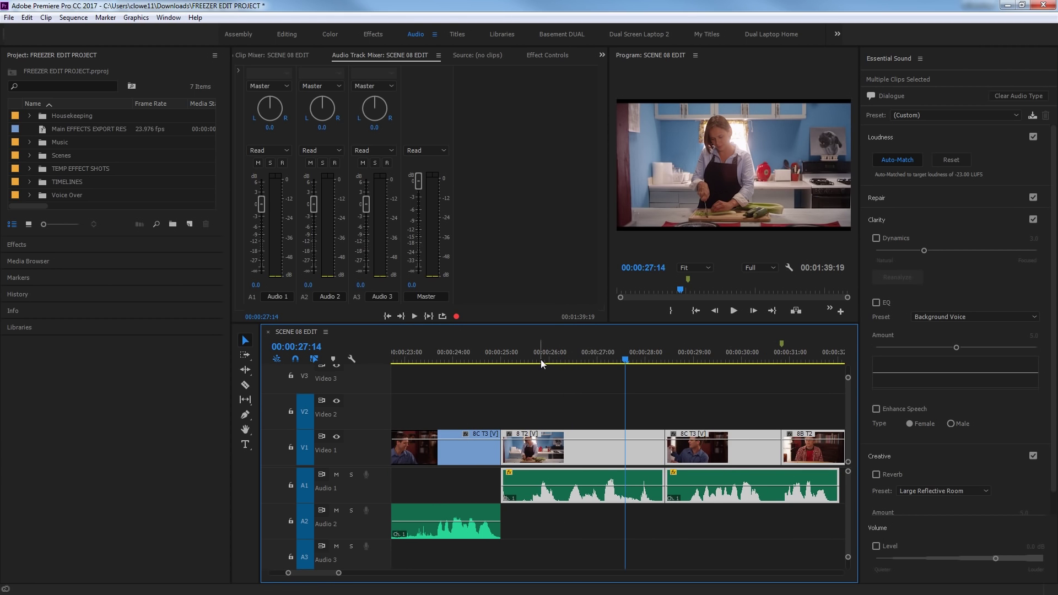
{"action": "left_click", "coordinate": [527, 356]}
{"action": "key", "text": "space"}
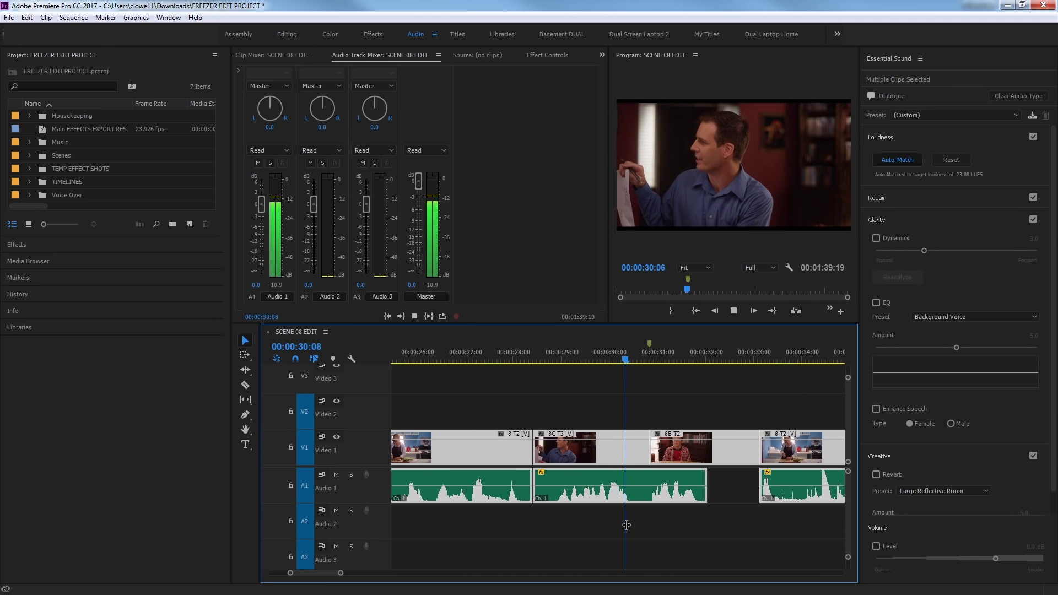
{"action": "key", "text": "space"}
{"action": "key", "text": "space"}
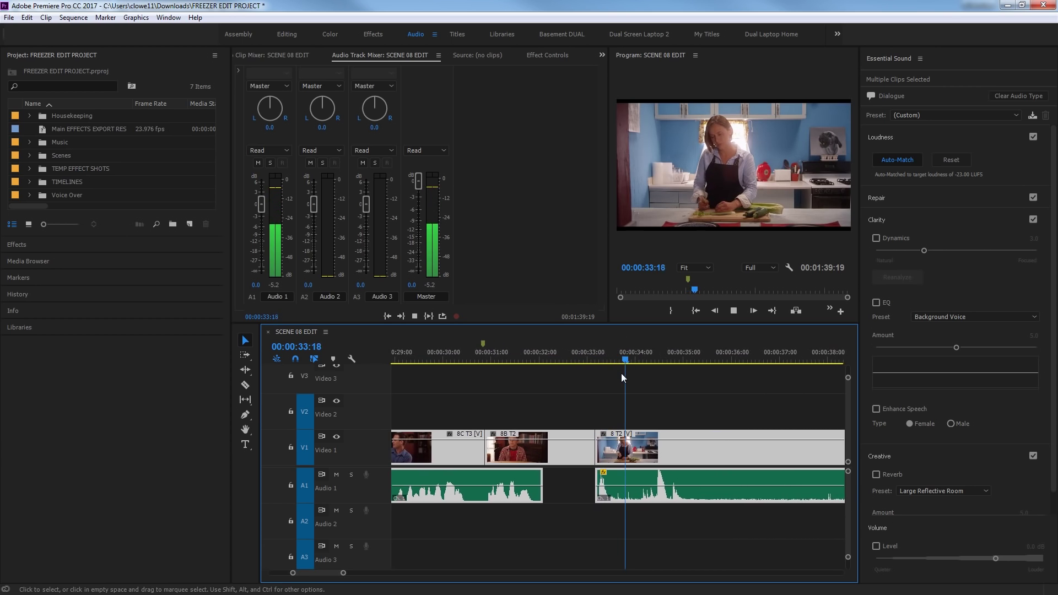
{"action": "key", "text": "space"}
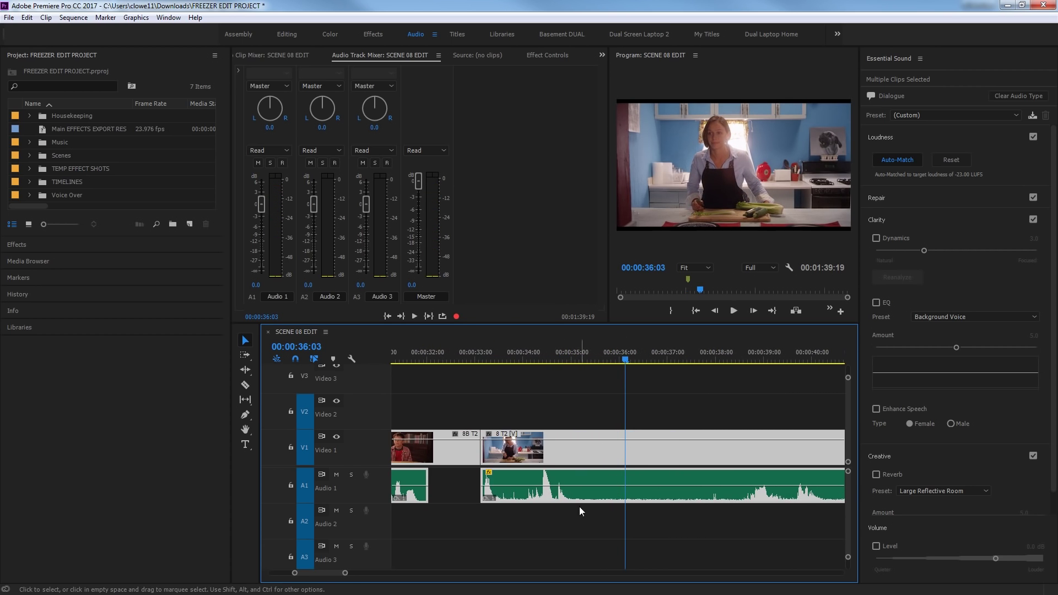
{"action": "key", "text": "minus"}
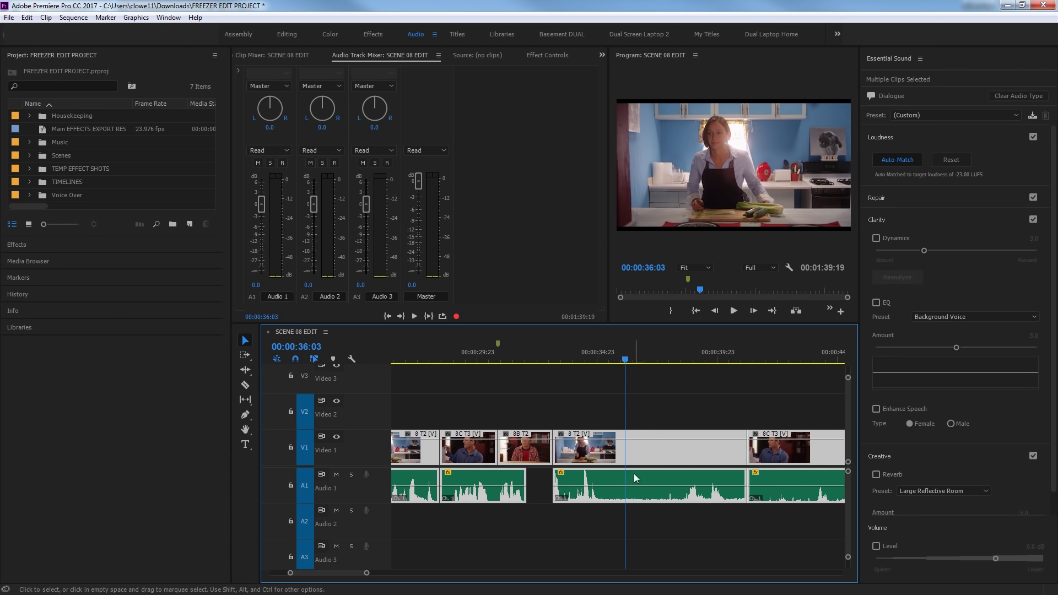
{"action": "left_click", "coordinate": [591, 512]}
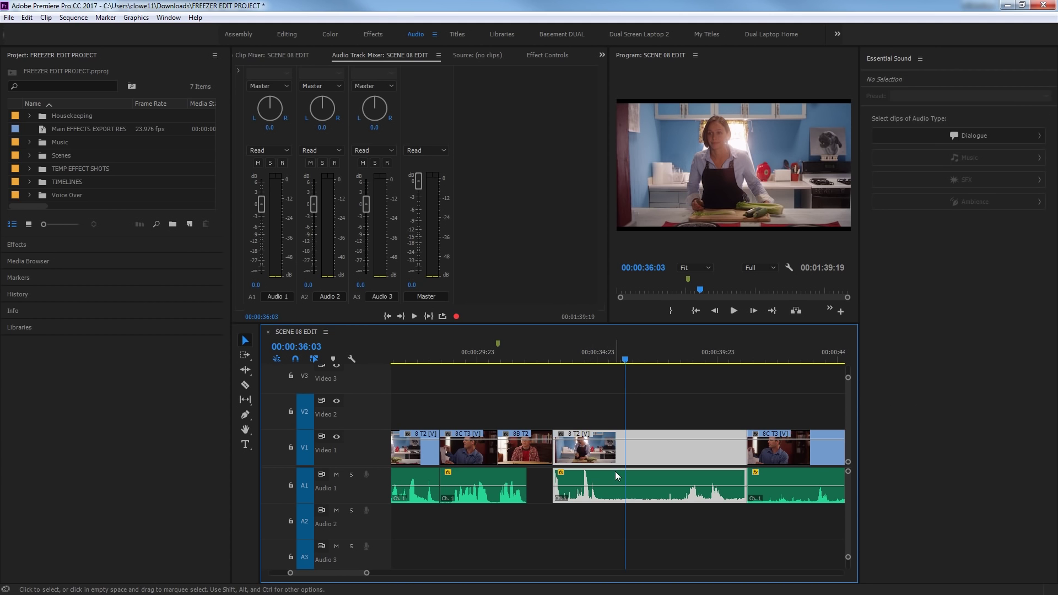
- Check clip 8 T2's Audio Gain and replay the dialogue near the 8B T2 clip
{"action": "key", "text": "g"}
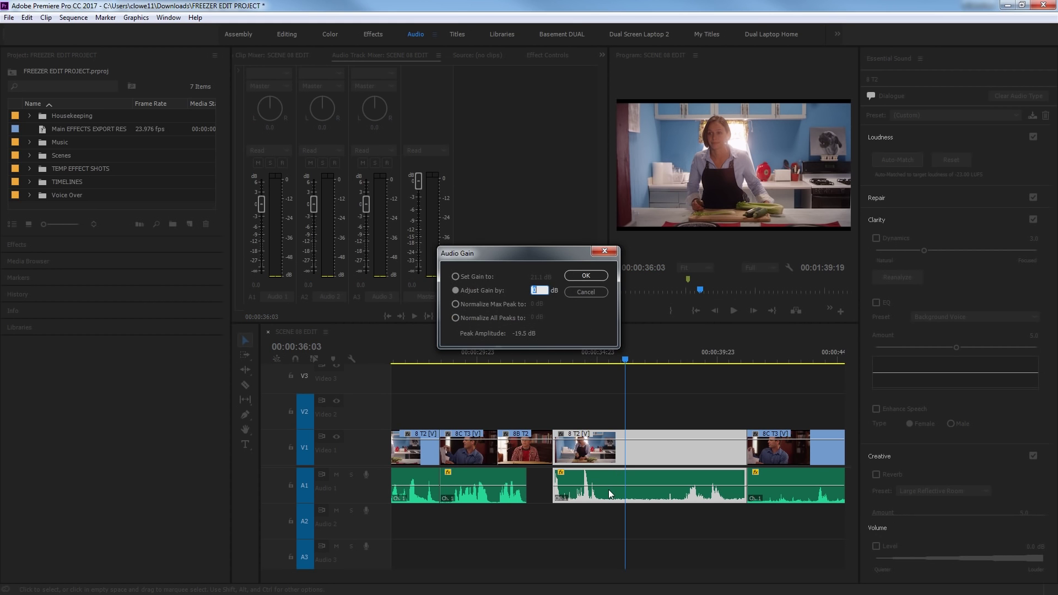
{"action": "key", "text": "Return"}
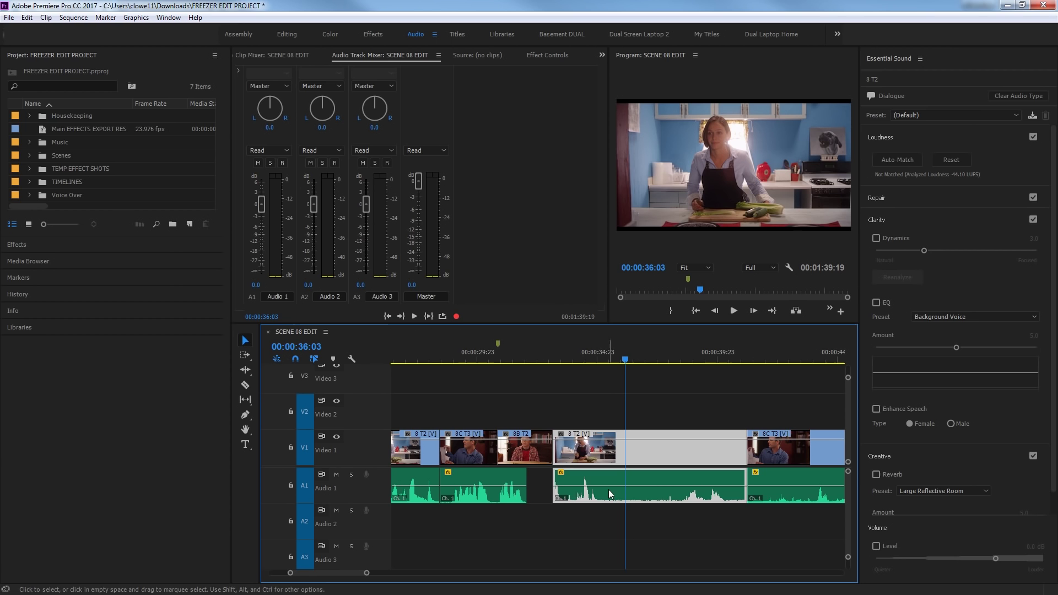
{"action": "left_click", "coordinate": [548, 349]}
{"action": "key", "text": "space"}
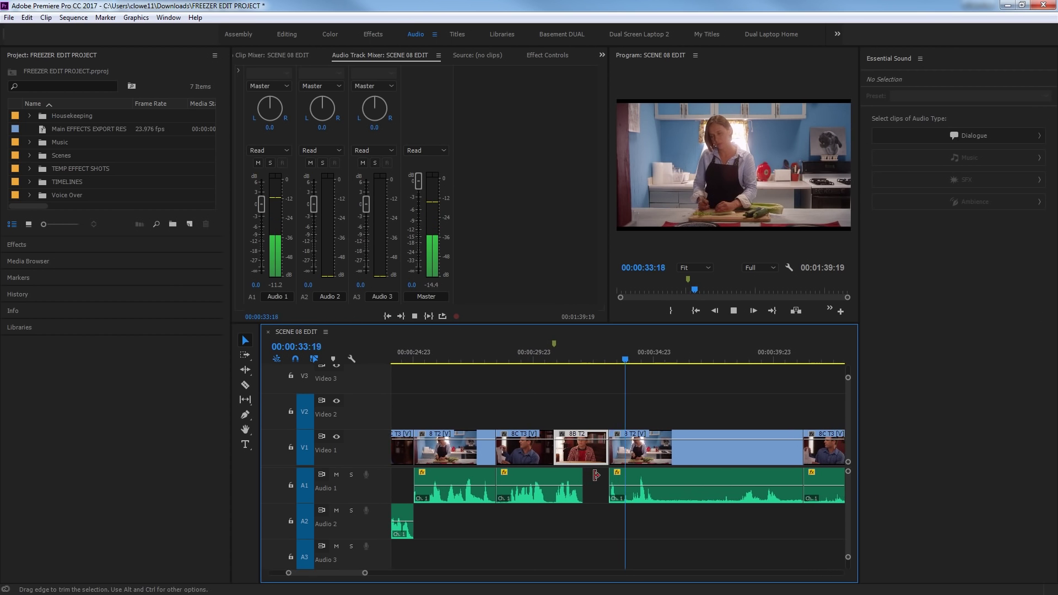
- Switch on Clarity Dynamics at 2.4 for clip 8 T2
{"action": "left_click", "coordinate": [636, 473]}
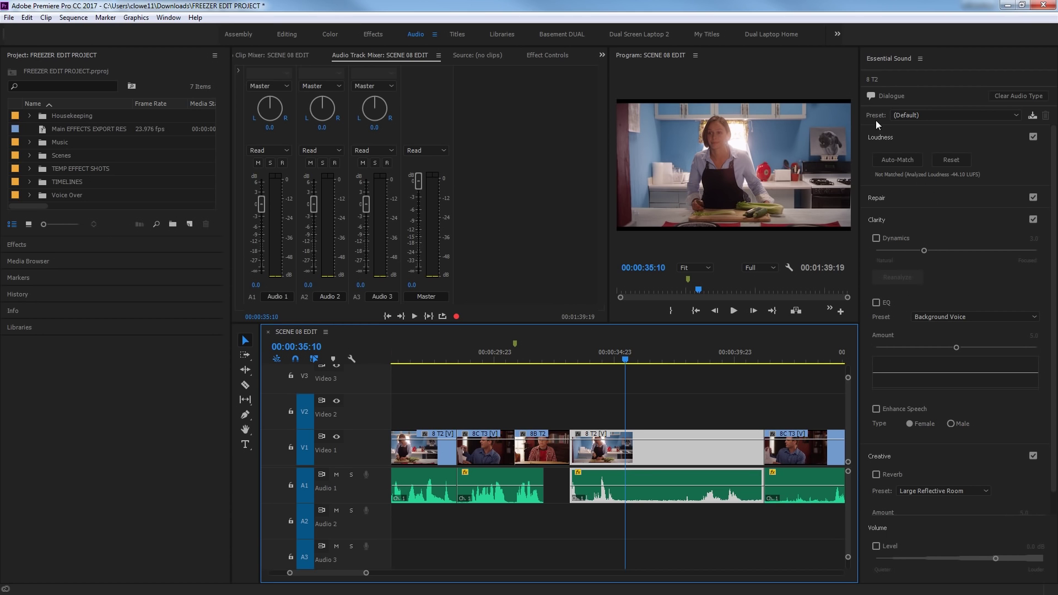
{"action": "left_click", "coordinate": [1048, 313]}
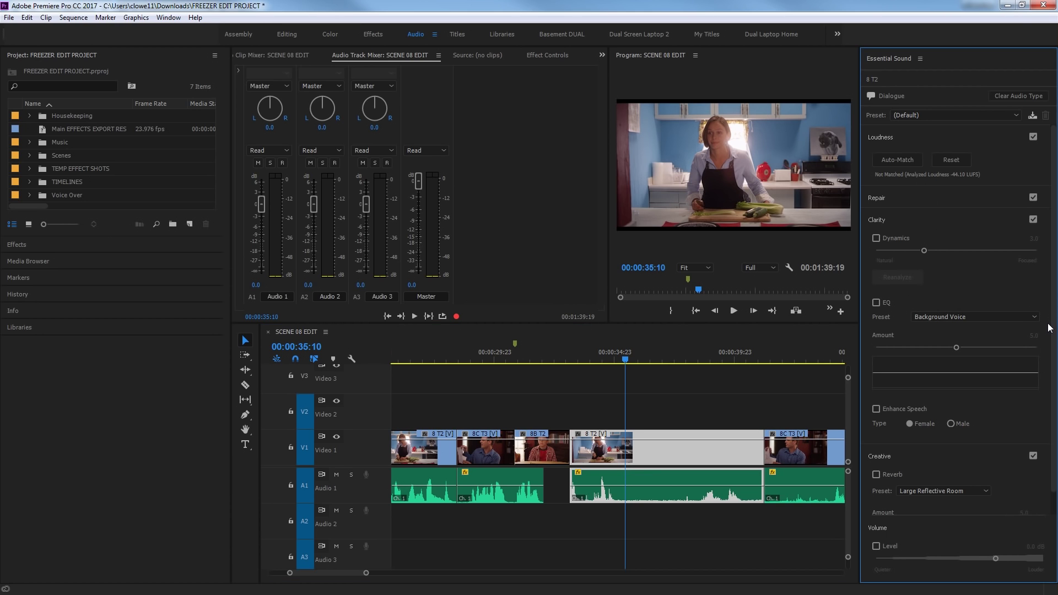
{"action": "scroll", "coordinate": [1053, 330], "scroll_direction": "down", "scroll_amount": 1}
{"action": "scroll", "coordinate": [1054, 329], "scroll_direction": "down", "scroll_amount": 1}
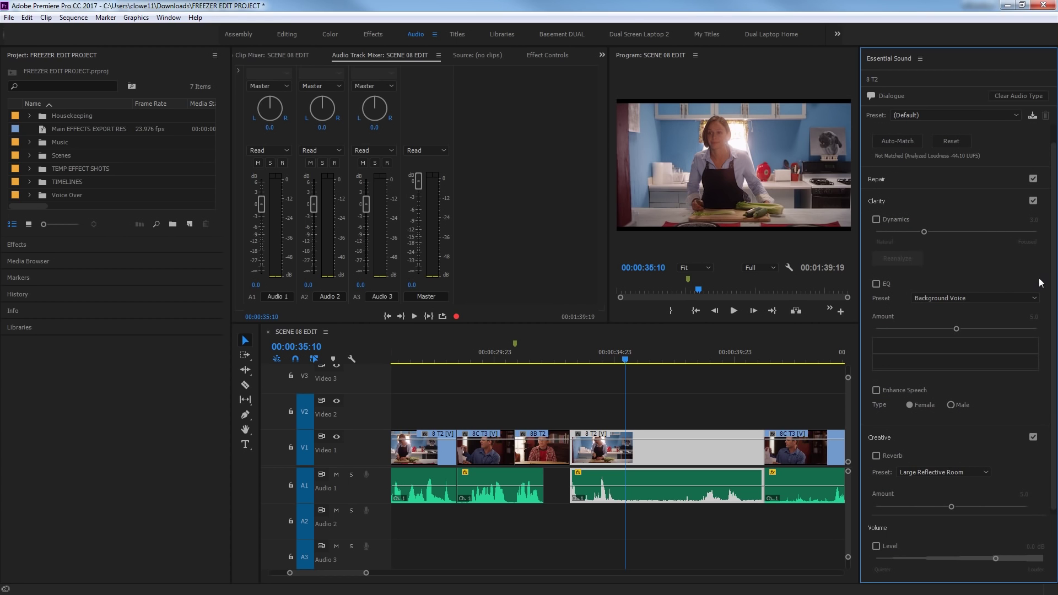
{"action": "scroll", "coordinate": [1050, 300], "scroll_direction": "up", "scroll_amount": 1}
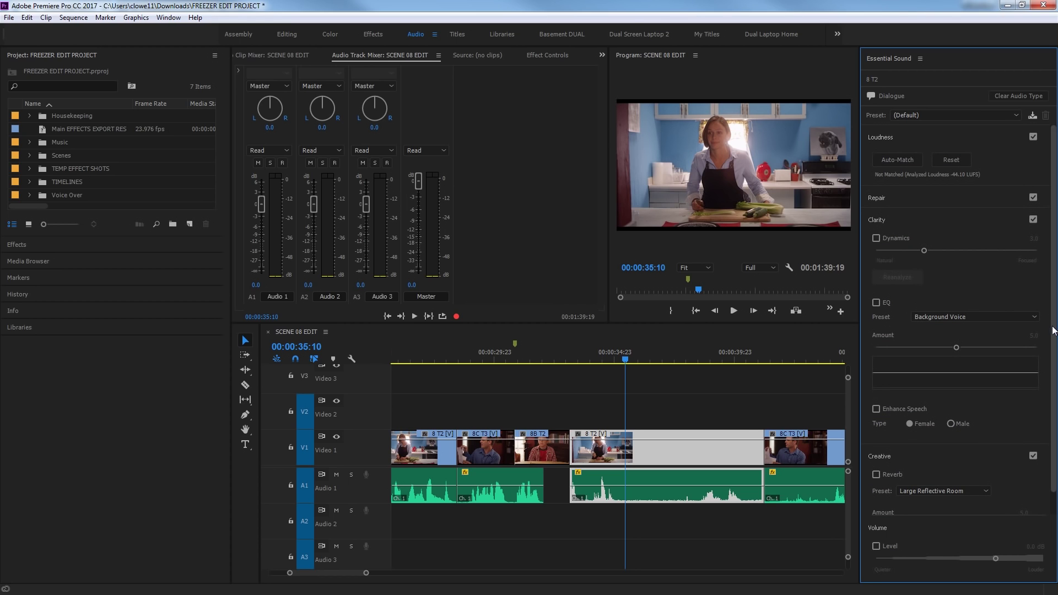
{"action": "scroll", "coordinate": [1052, 330], "scroll_direction": "down", "scroll_amount": 1}
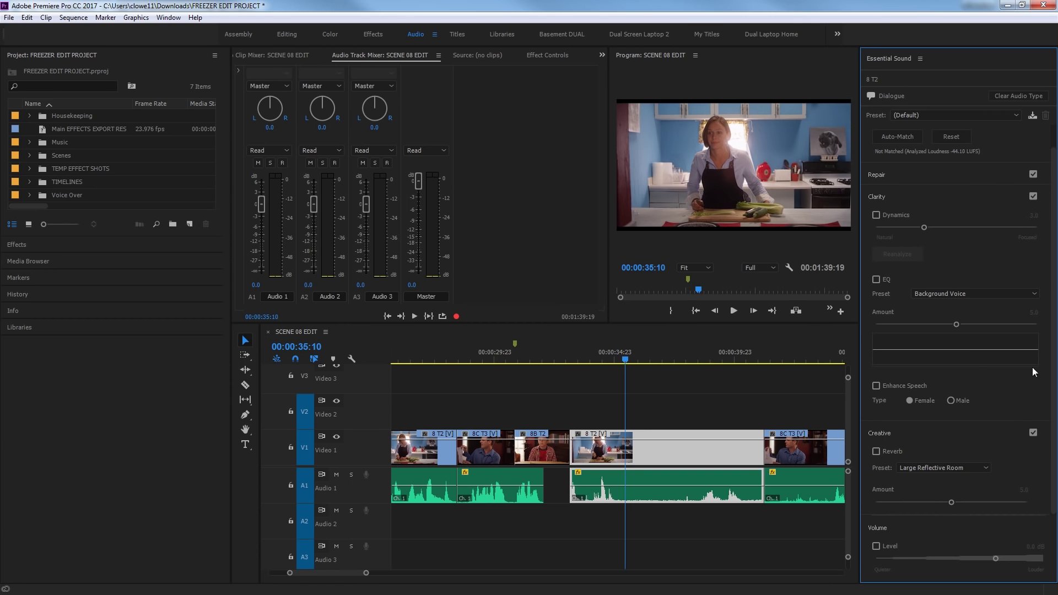
{"action": "key", "text": "ctrl+z"}
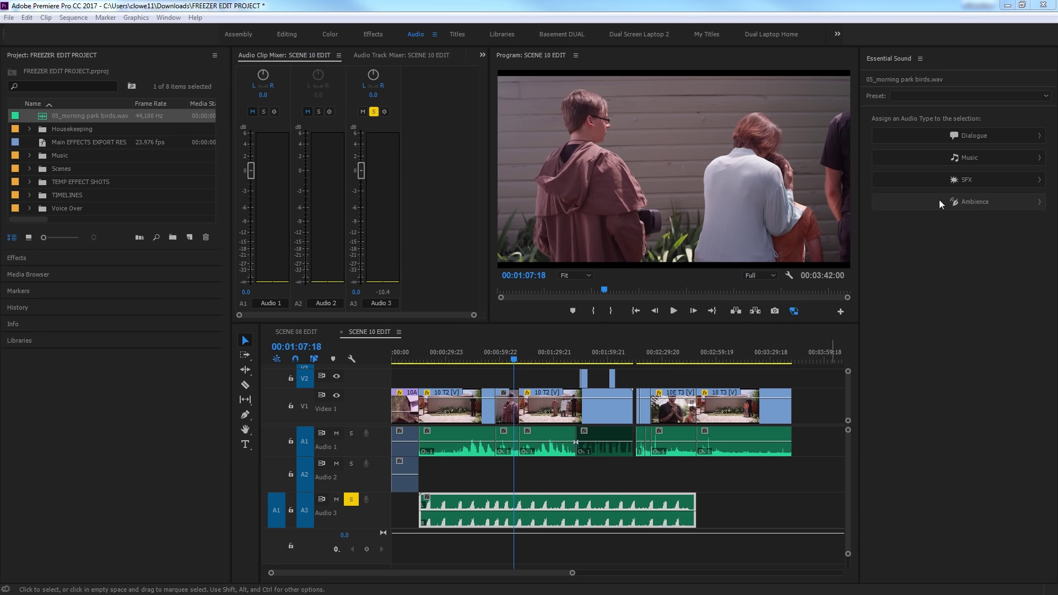
- In SCENE 10 EDIT, solo Audio 3, preview the birds clip, then select several clips
{"action": "left_click", "coordinate": [531, 504]}
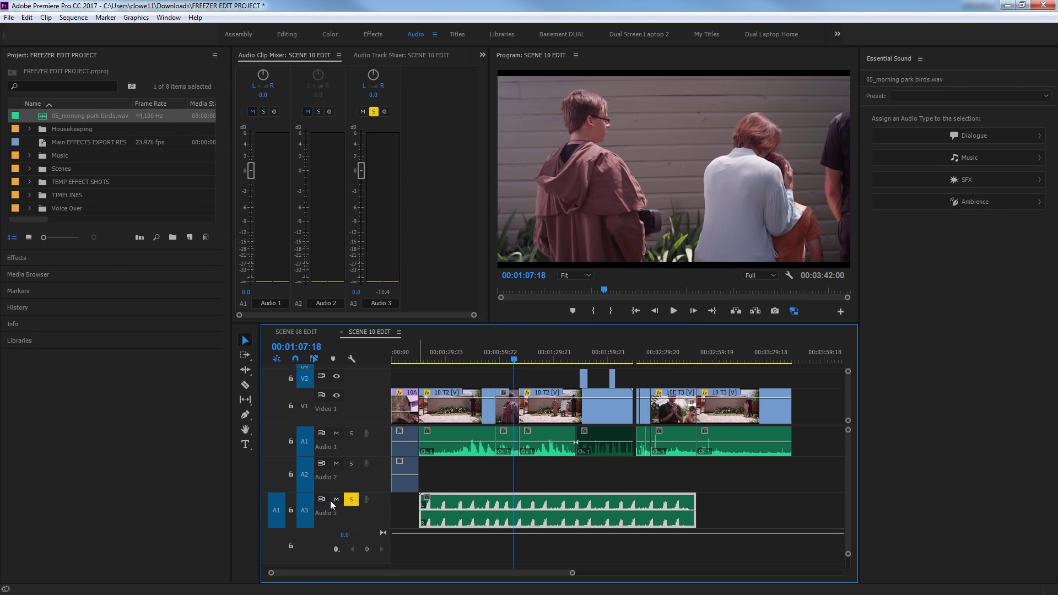
{"action": "left_click", "coordinate": [350, 500]}
{"action": "left_click", "coordinate": [351, 500]}
{"action": "key", "text": "space"}
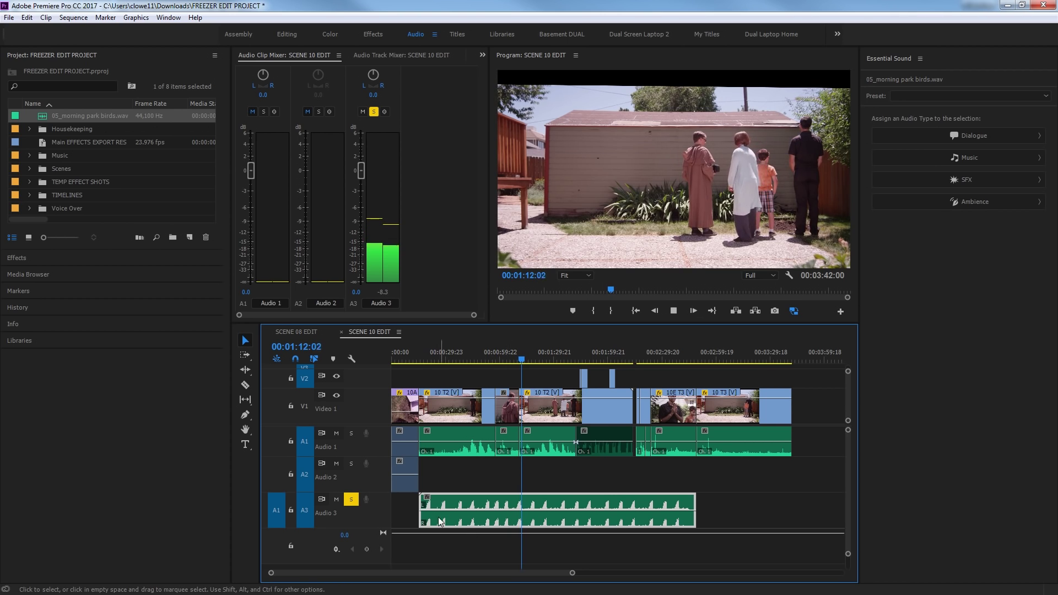
{"action": "key", "text": "space"}
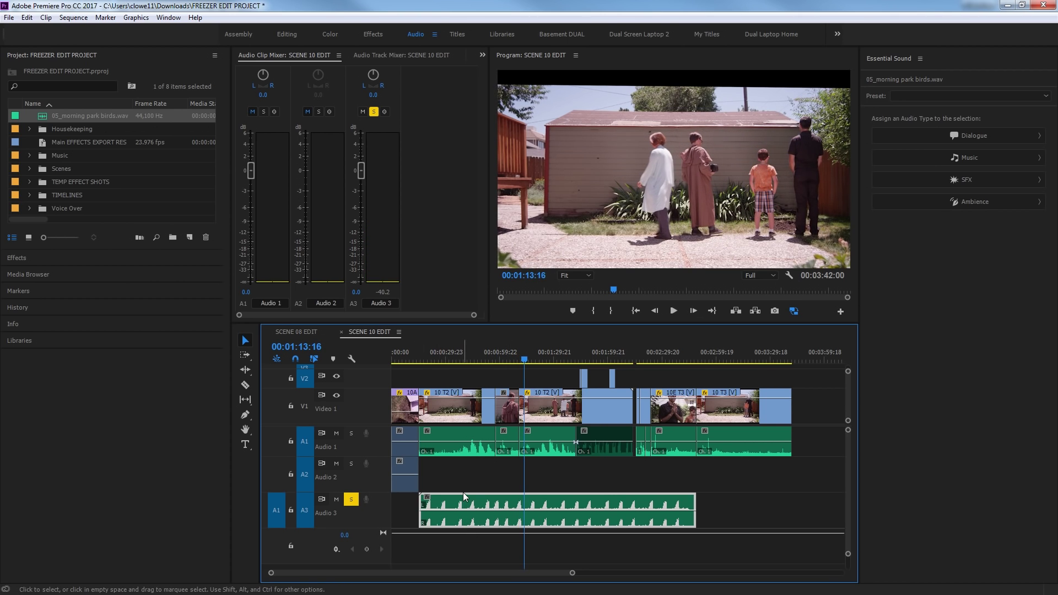
{"action": "left_click_drag", "start_coordinate": [544, 470], "coordinate": [782, 471]}
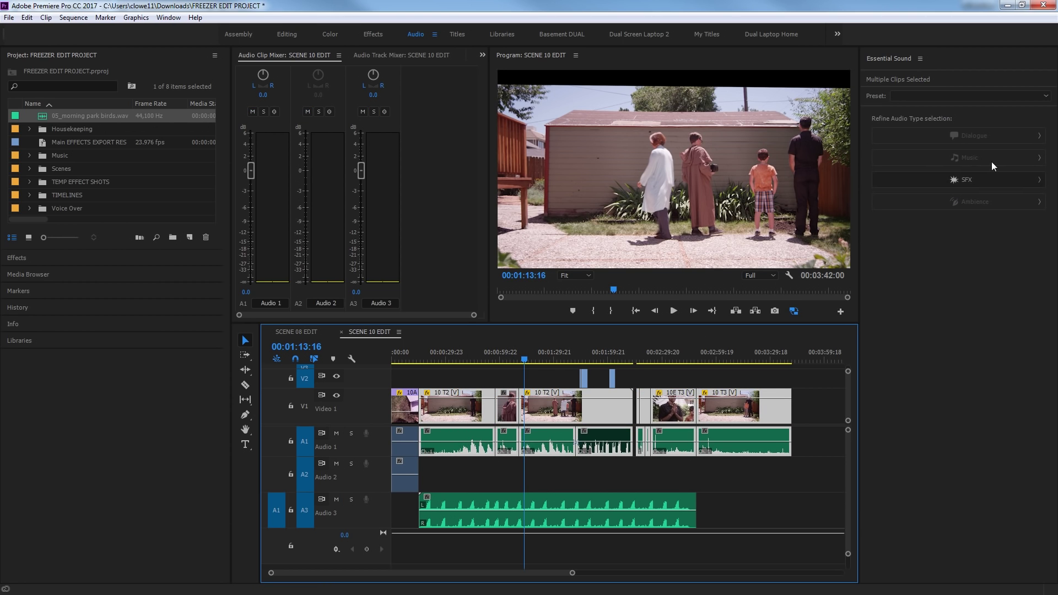
- Try tagging the selected clips as SFX and then Music, clearing each audio type again
{"action": "left_click", "coordinate": [963, 182]}
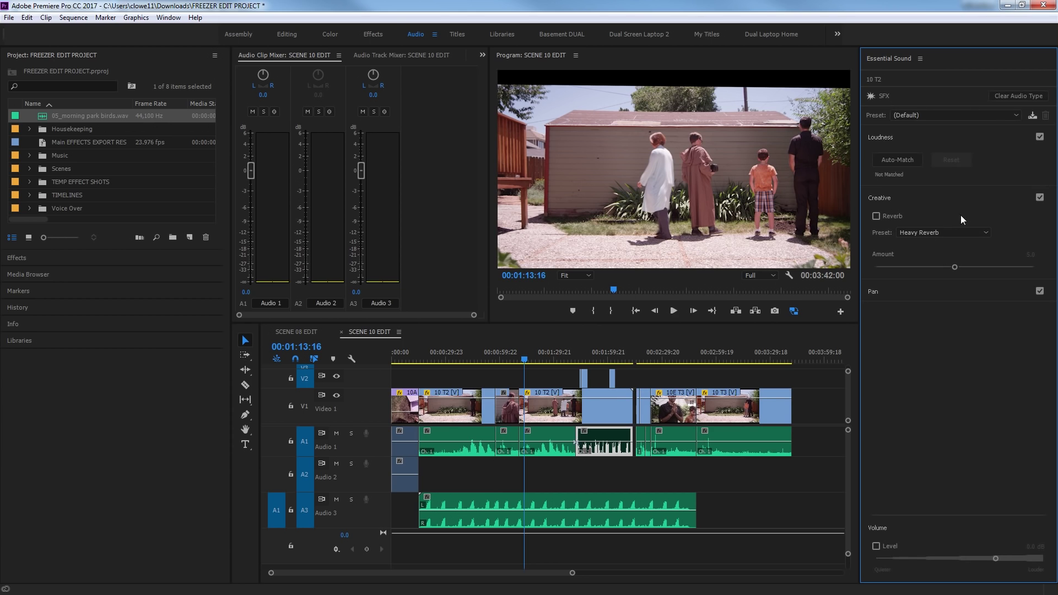
{"action": "left_click", "coordinate": [1011, 98]}
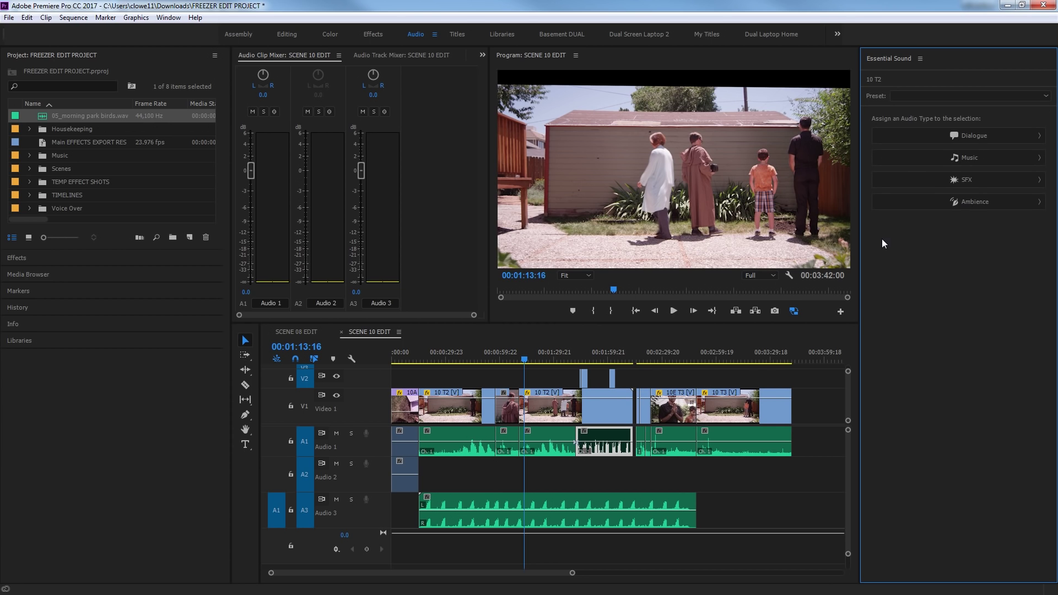
{"action": "left_click_drag", "start_coordinate": [745, 469], "coordinate": [423, 448]}
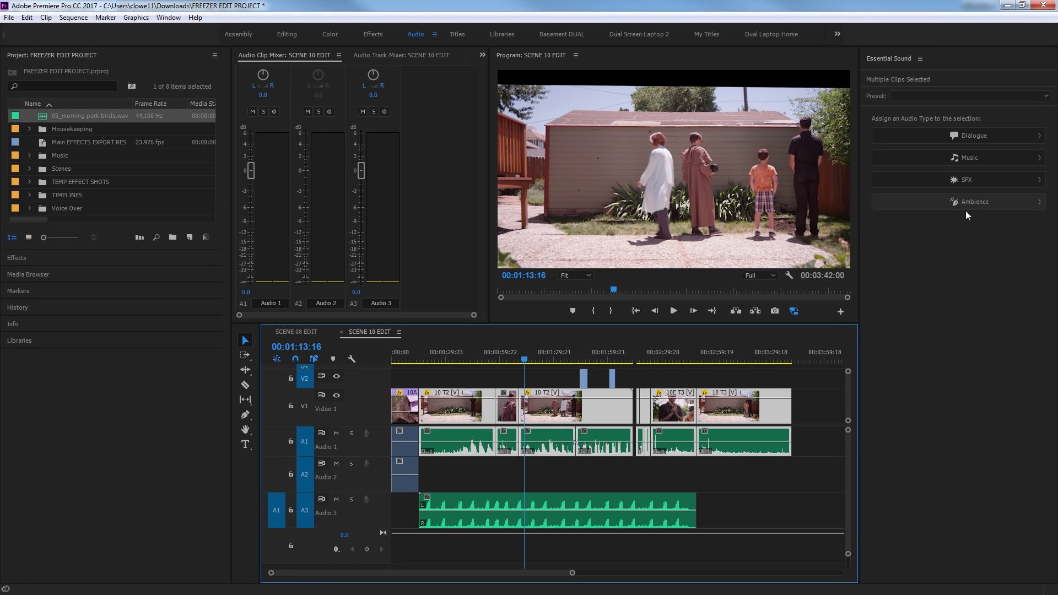
{"action": "left_click", "coordinate": [980, 163]}
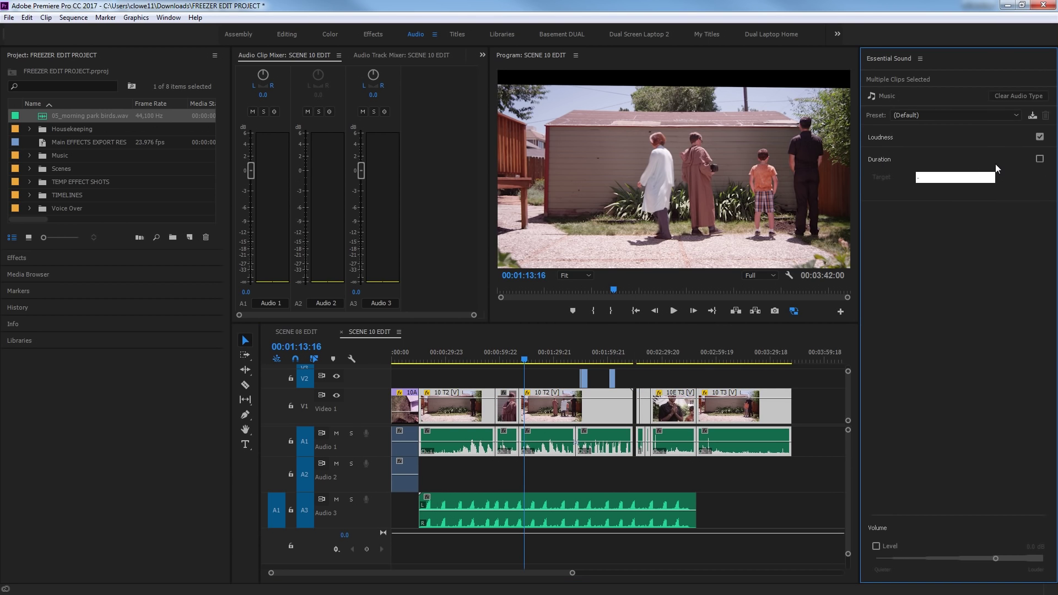
{"action": "left_click", "coordinate": [1020, 96]}
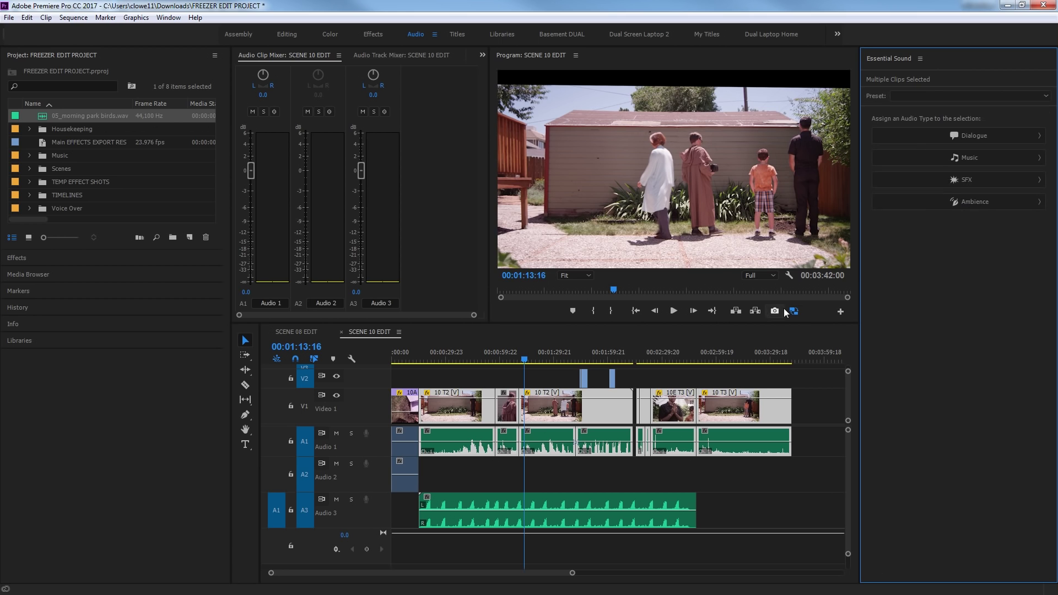
- Tag the Audio 1 clips as Dialogue and auto-match their loudness to -23.00 LUFS
{"action": "left_click", "coordinate": [963, 141]}
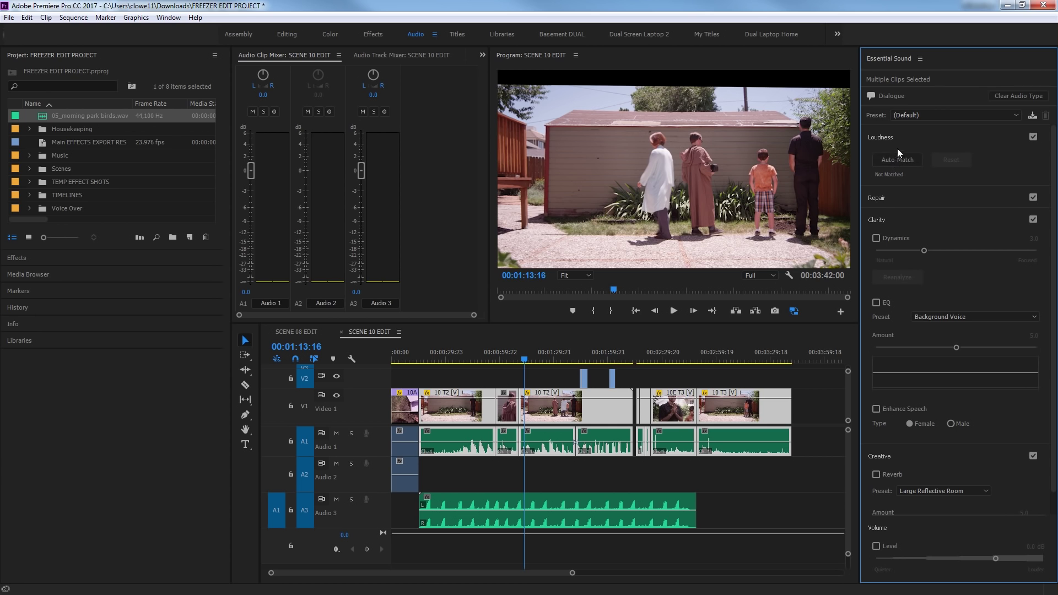
{"action": "left_click", "coordinate": [892, 160]}
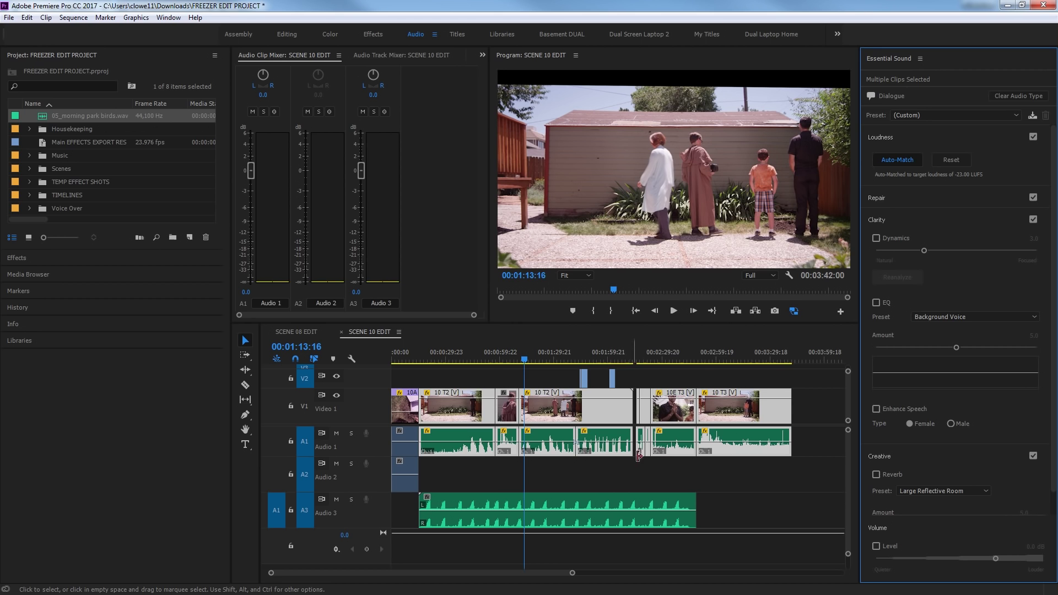
{"action": "left_click_drag", "start_coordinate": [564, 474], "coordinate": [586, 498]}
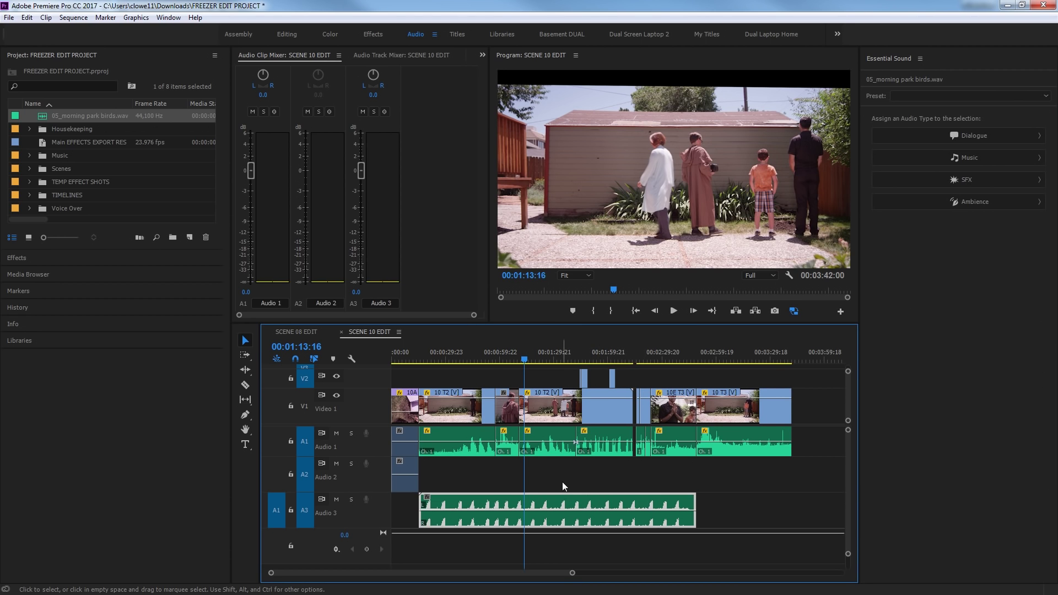
- Play the sequence from about 1:28, then solo the Audio 3 track
{"action": "left_click", "coordinate": [551, 359]}
{"action": "key", "text": "space"}
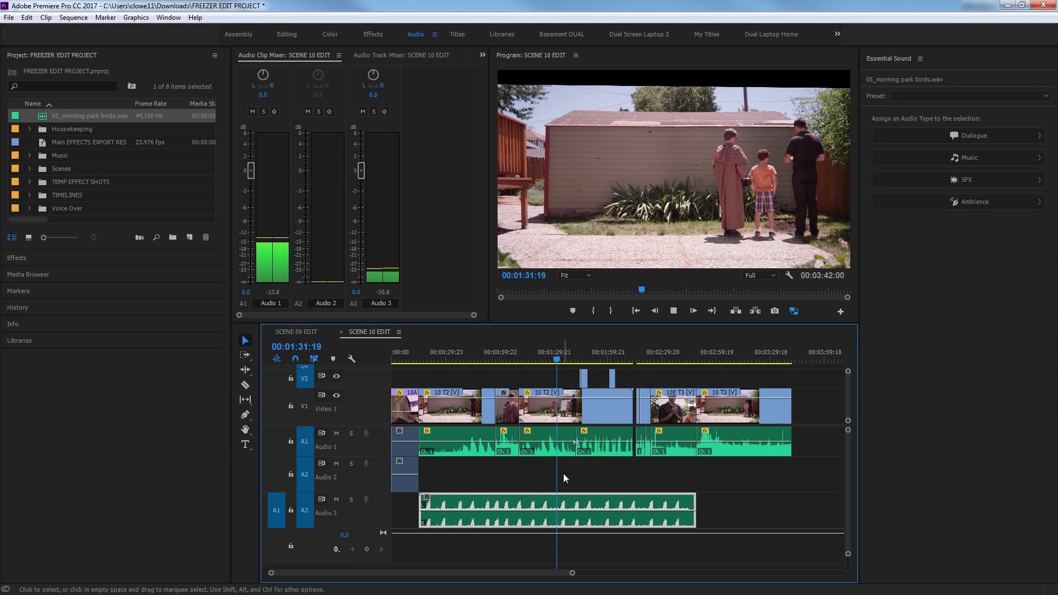
{"action": "key", "text": "space"}
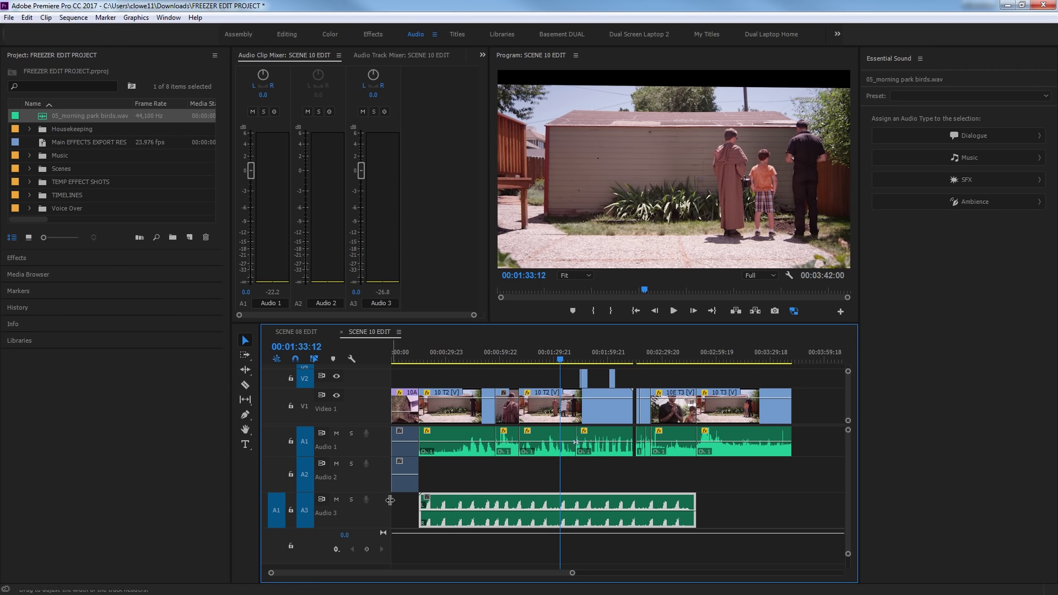
{"action": "left_click", "coordinate": [352, 500]}
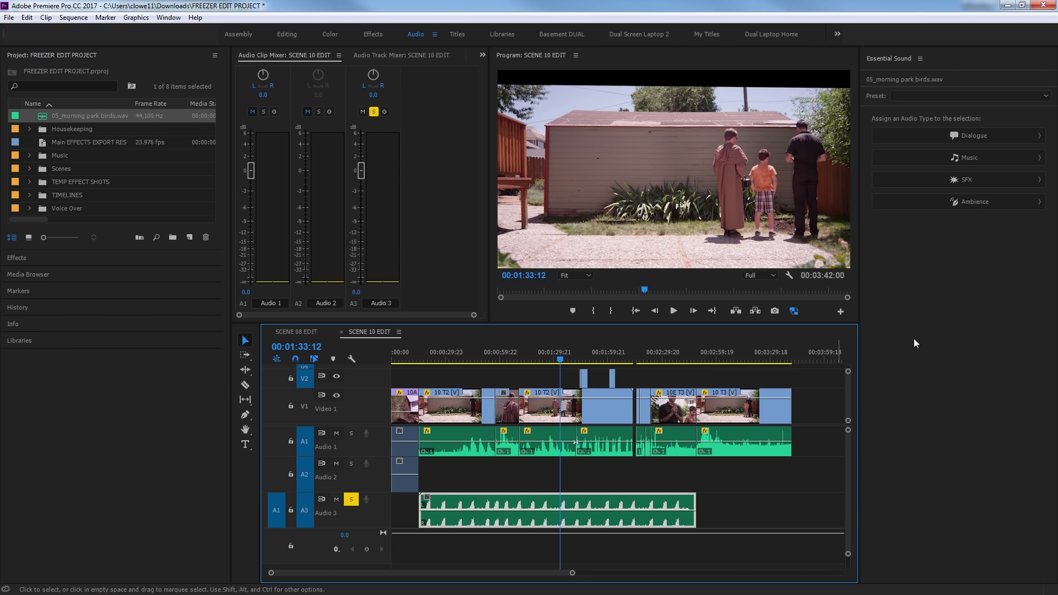
- Tag 05_morning park birds.wav as Ambience, auto-match it to -30 LUFS, and preview it
{"action": "left_click", "coordinate": [981, 205]}
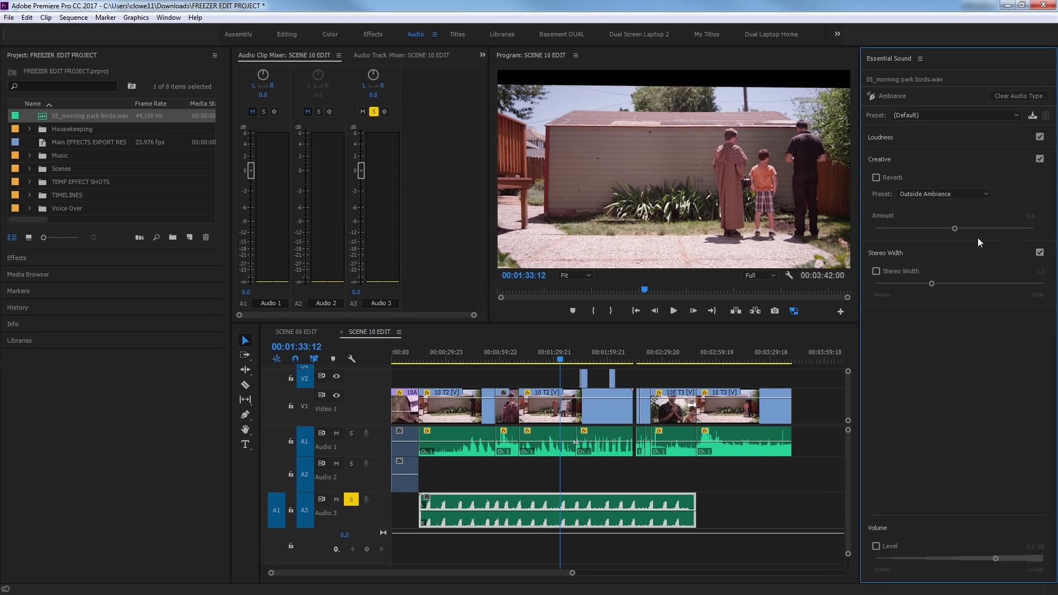
{"action": "left_click", "coordinate": [894, 138]}
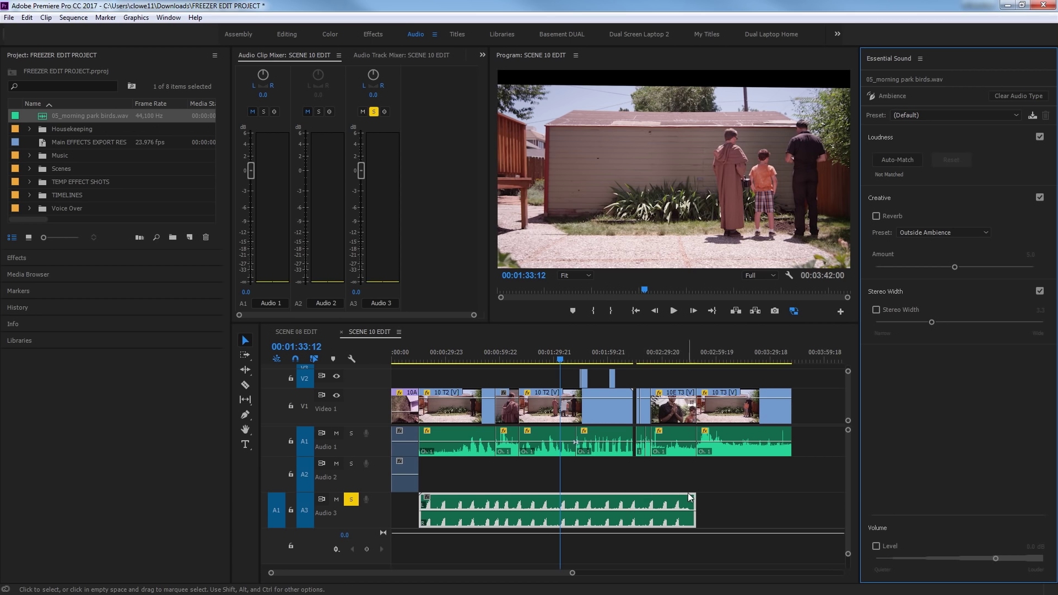
{"action": "left_click", "coordinate": [889, 163]}
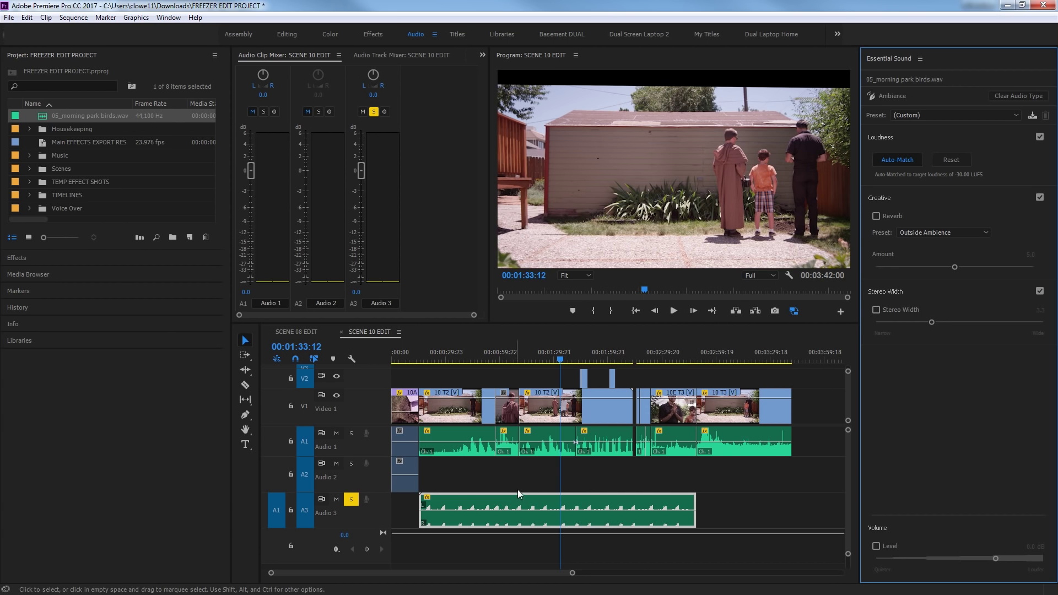
{"action": "key", "text": "space"}
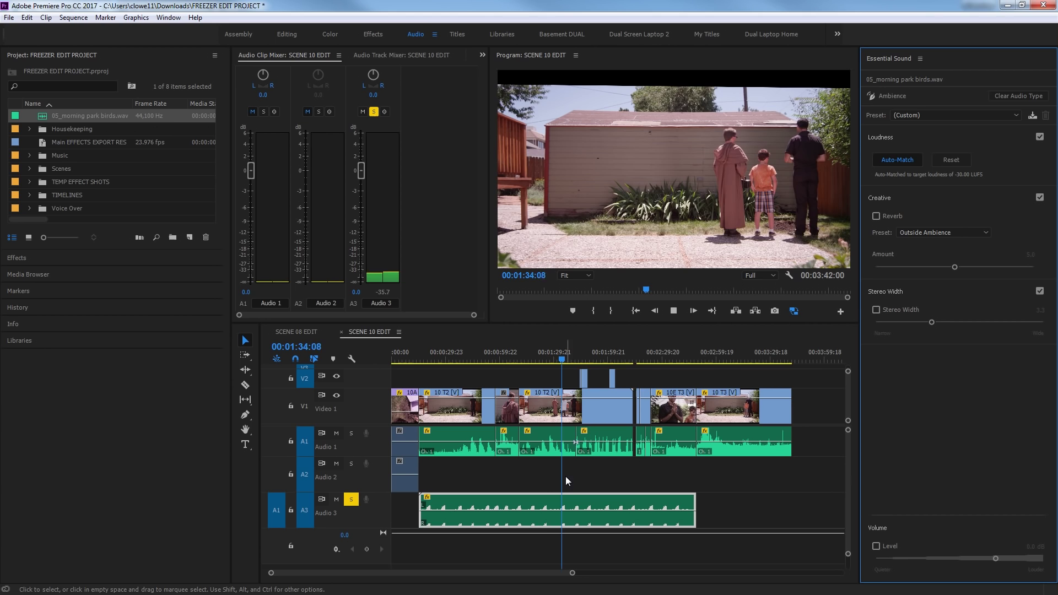
{"action": "key", "text": "space"}
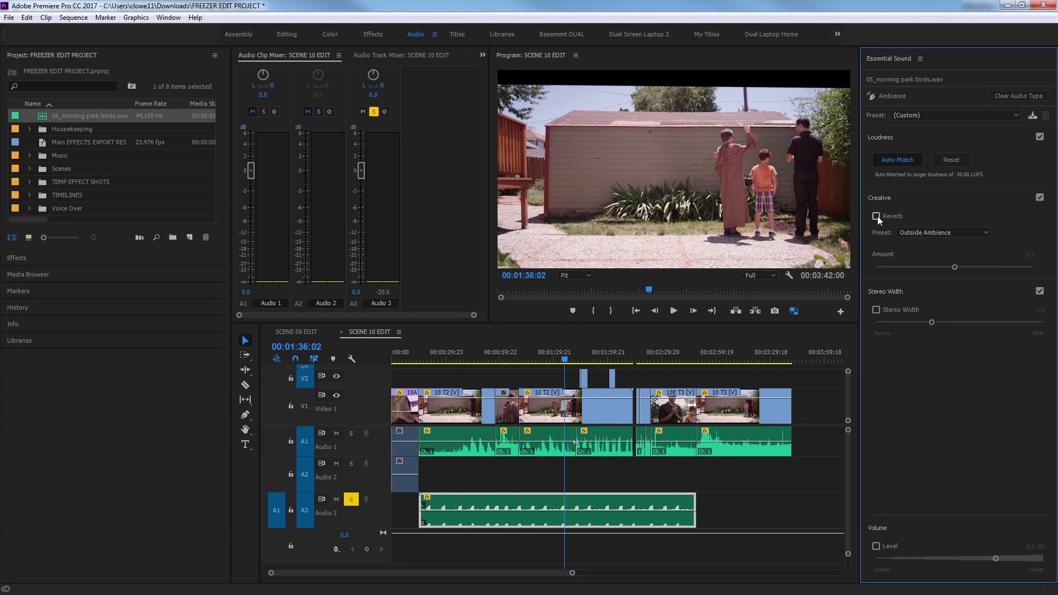
- Enable Reverb on the birds ambience clip and leave the preset at Outside Ambience
{"action": "left_click", "coordinate": [876, 216]}
{"action": "left_click", "coordinate": [915, 232]}
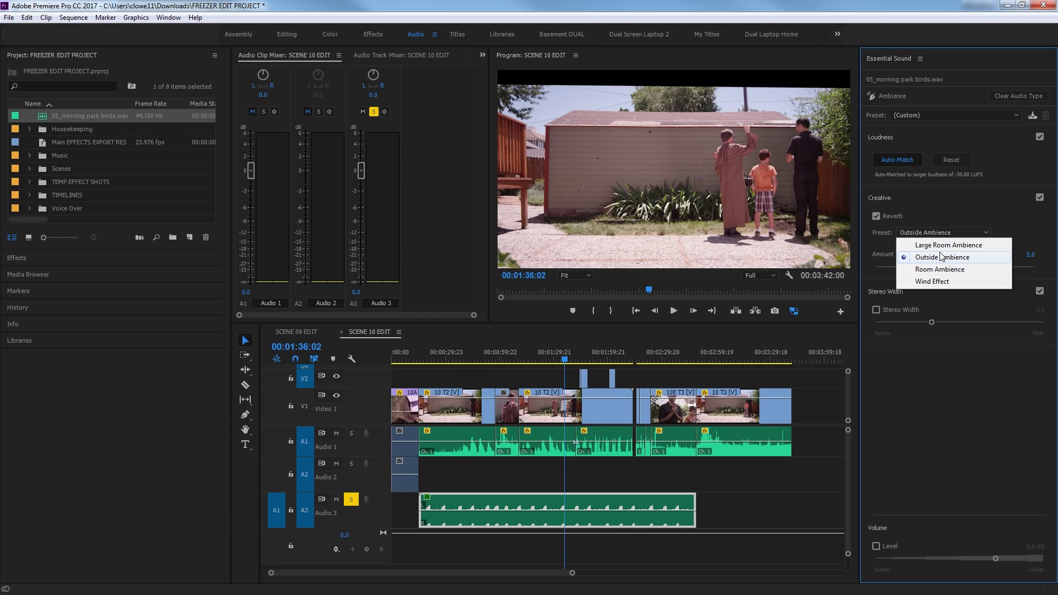
- Turn reverb off, set Stereo Width to 10.0, and play from about 1:17
{"action": "left_click", "coordinate": [877, 216]}
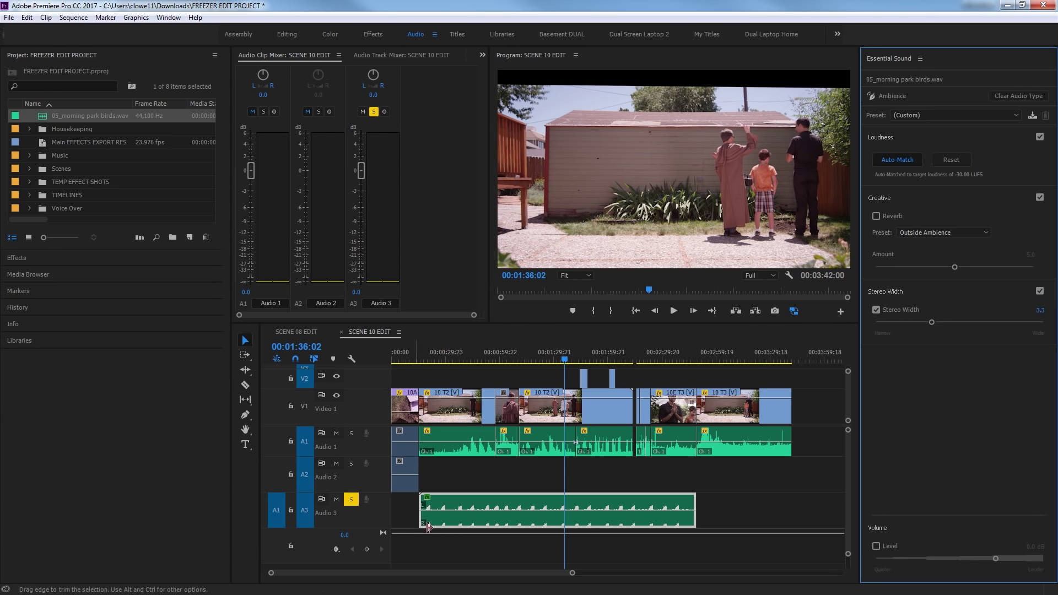
{"action": "left_click_drag", "start_coordinate": [933, 323], "coordinate": [1044, 322]}
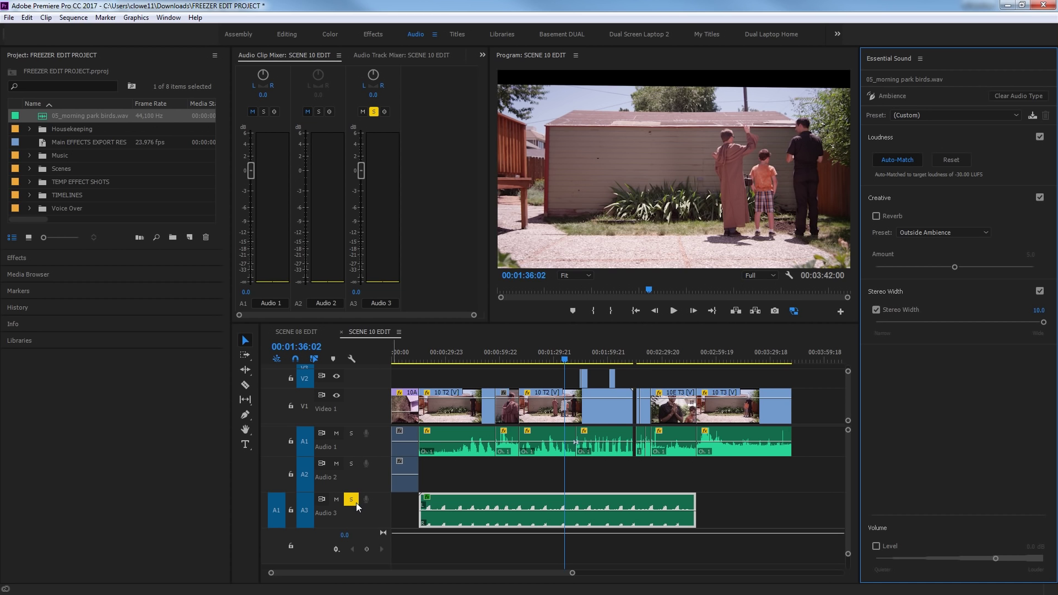
{"action": "left_click", "coordinate": [544, 361]}
{"action": "left_click", "coordinate": [527, 362]}
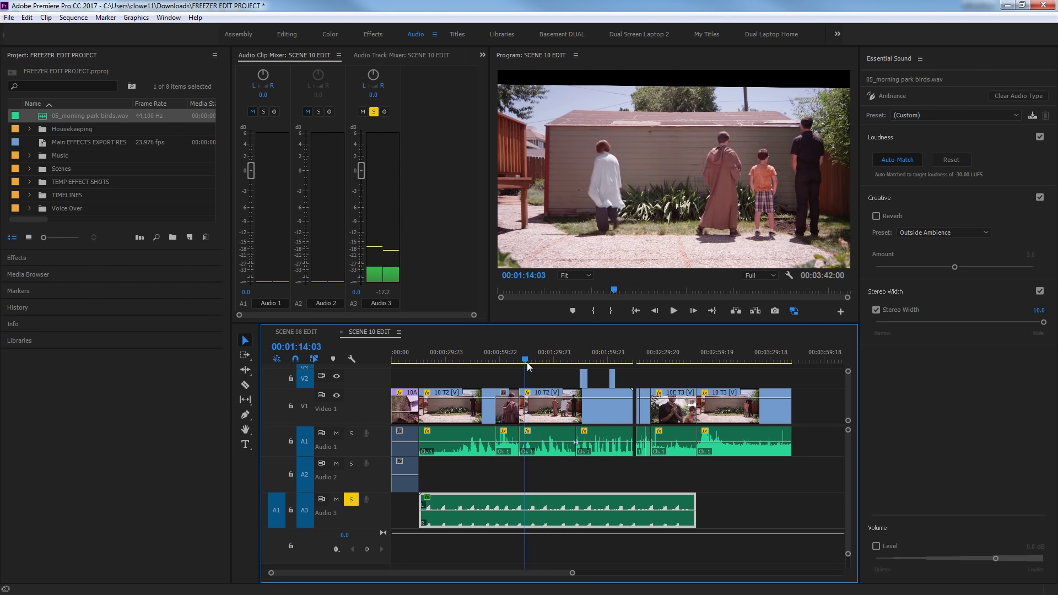
{"action": "key", "text": "space"}
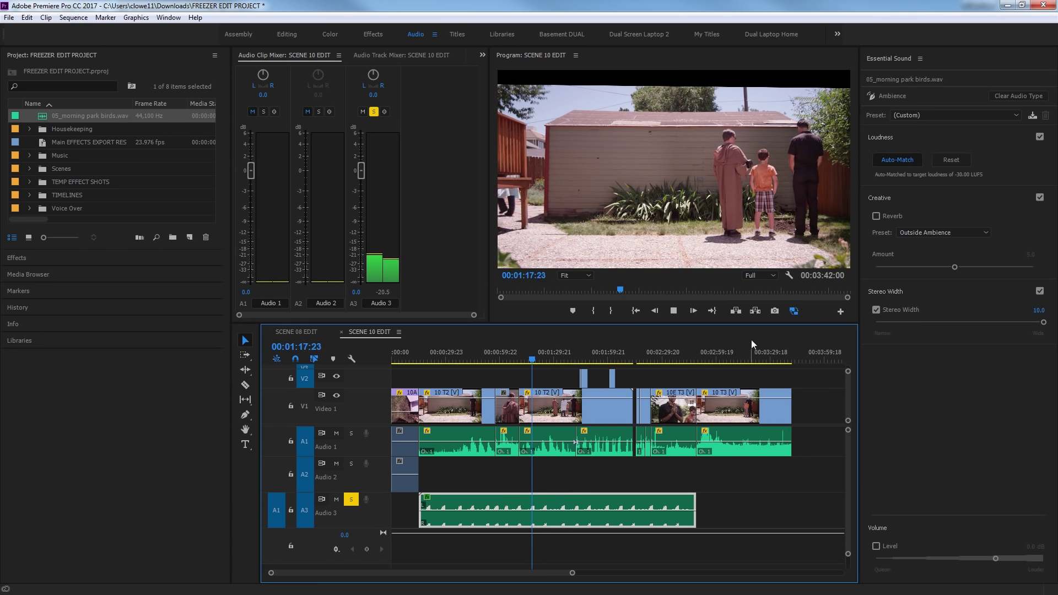
- Compare the ambience by toggling Stereo Width off and back on during playback
{"action": "left_click", "coordinate": [876, 309]}
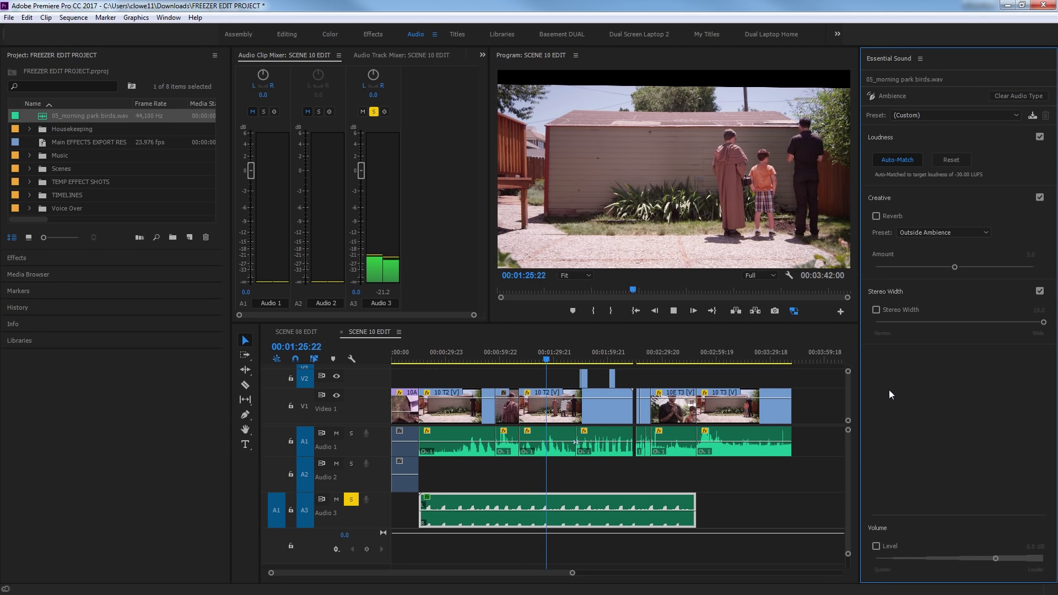
{"action": "key", "text": "space"}
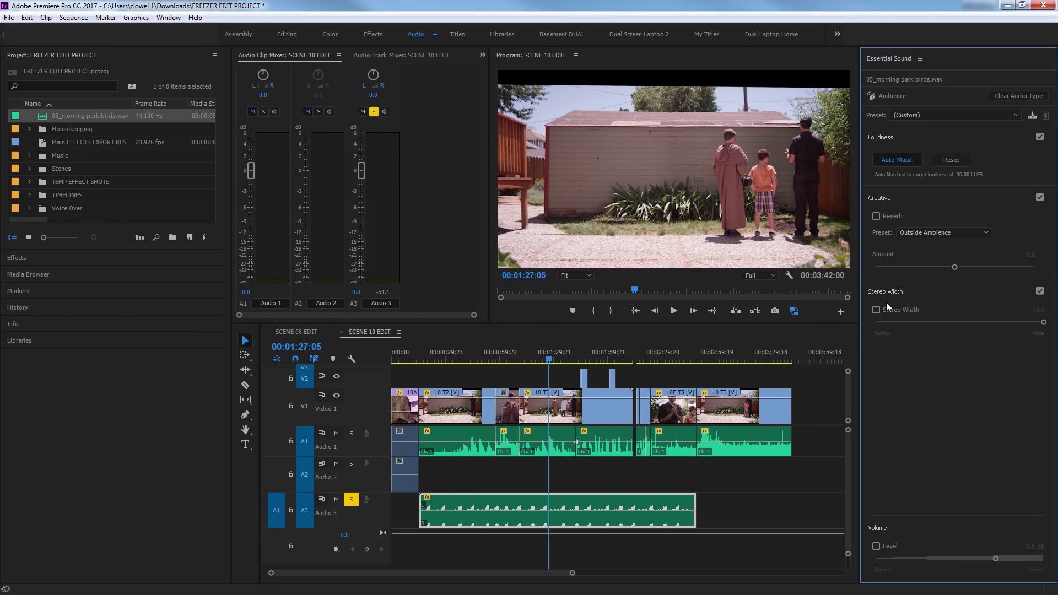
{"action": "left_click", "coordinate": [539, 360]}
{"action": "left_click_drag", "start_coordinate": [540, 360], "coordinate": [531, 363]}
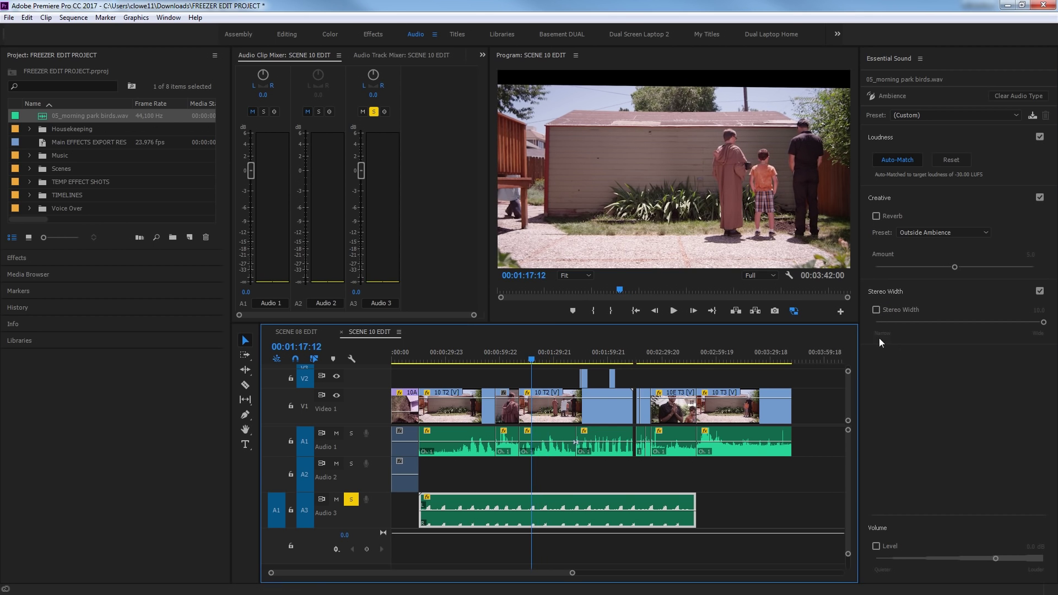
{"action": "left_click", "coordinate": [877, 310]}
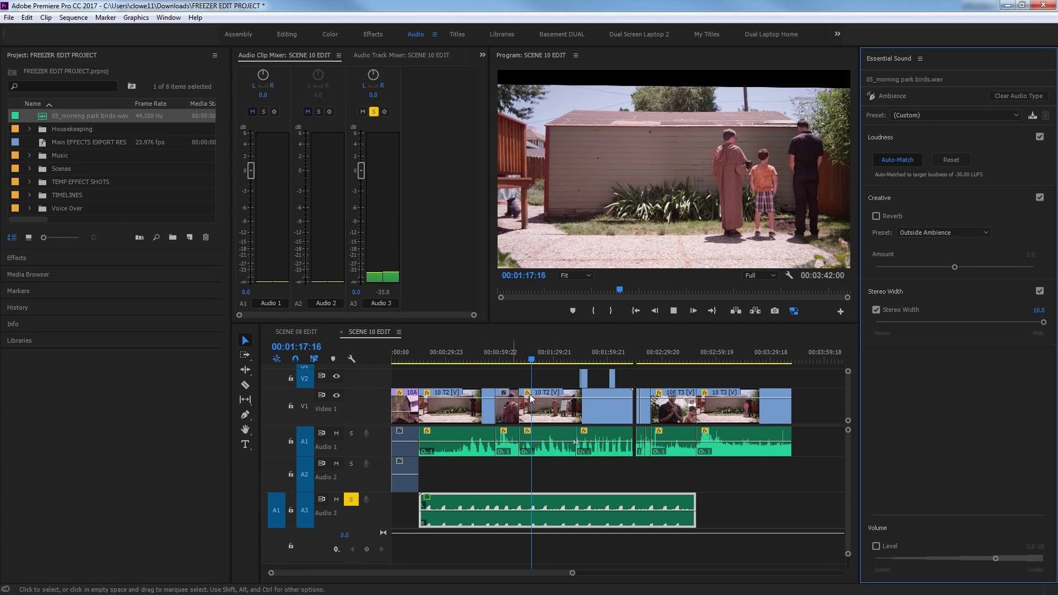
{"action": "left_click", "coordinate": [526, 359]}
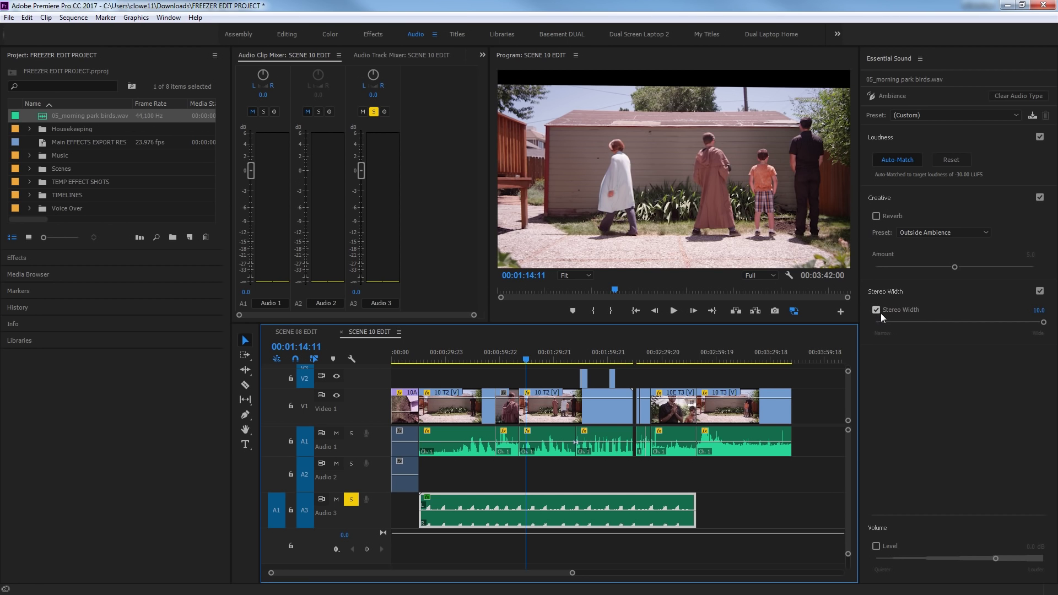
- Select the 10 T3 dialogue clip and lower its volume level to about -6.7 dB
{"action": "left_click", "coordinate": [712, 441]}
{"action": "left_click", "coordinate": [738, 487]}
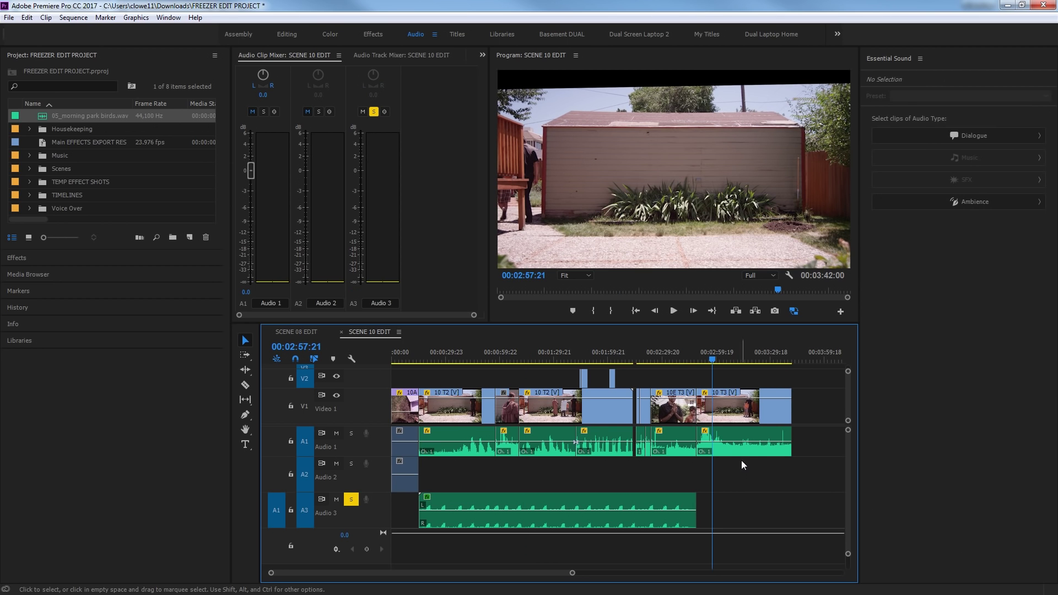
{"action": "left_click", "coordinate": [725, 438]}
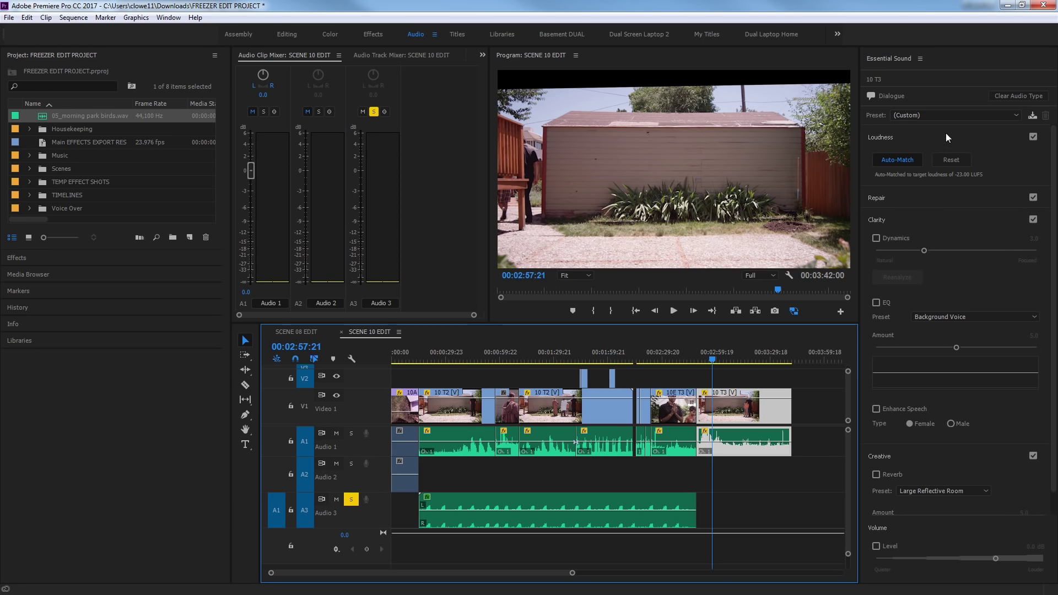
{"action": "left_click_drag", "start_coordinate": [991, 557], "coordinate": [985, 558]}
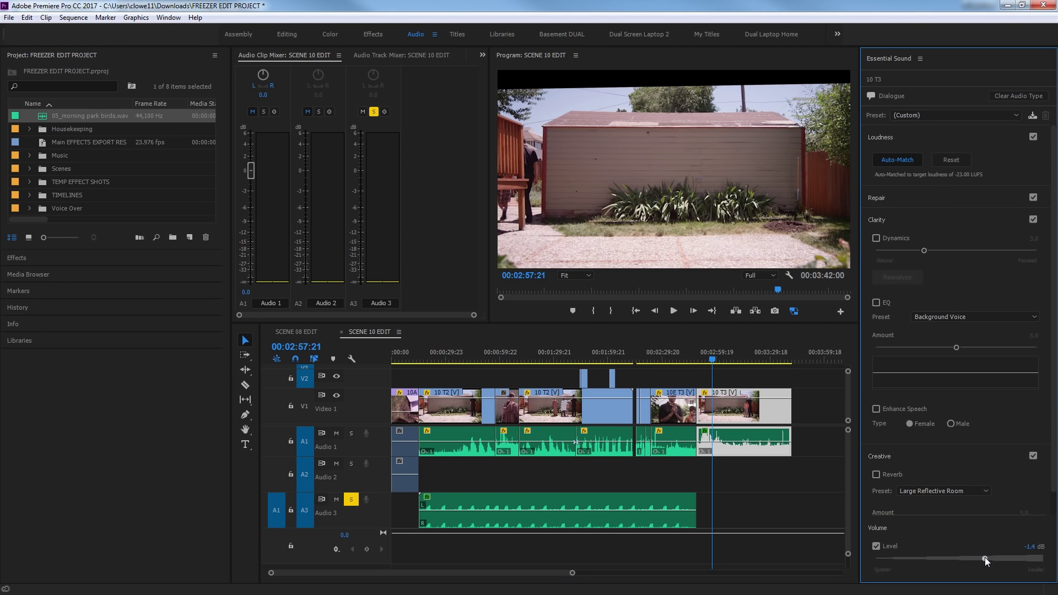
{"action": "key", "text": "space"}
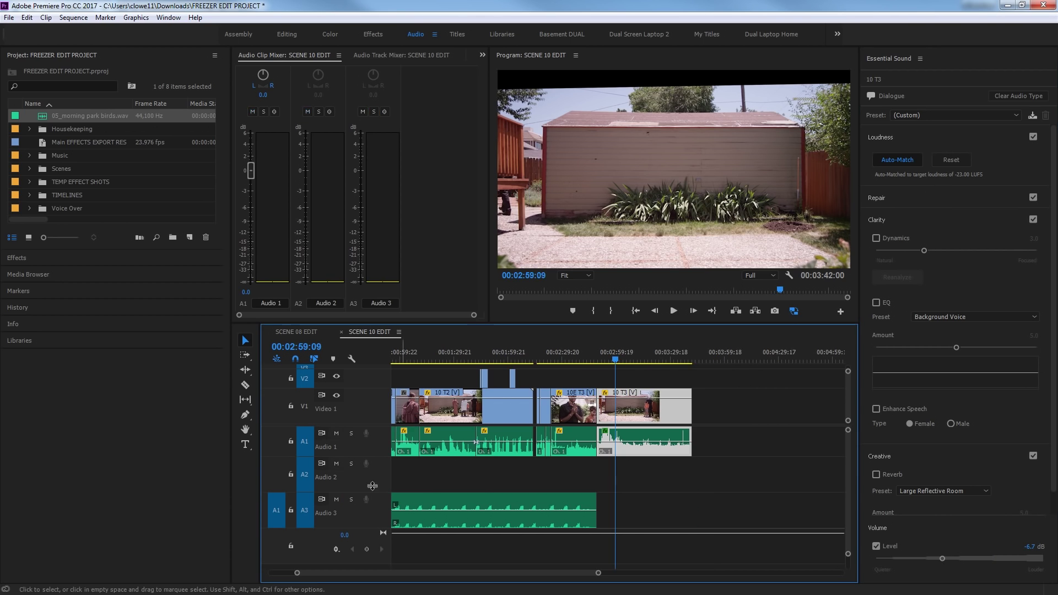
{"action": "left_click_drag", "start_coordinate": [942, 558], "coordinate": [880, 559]}
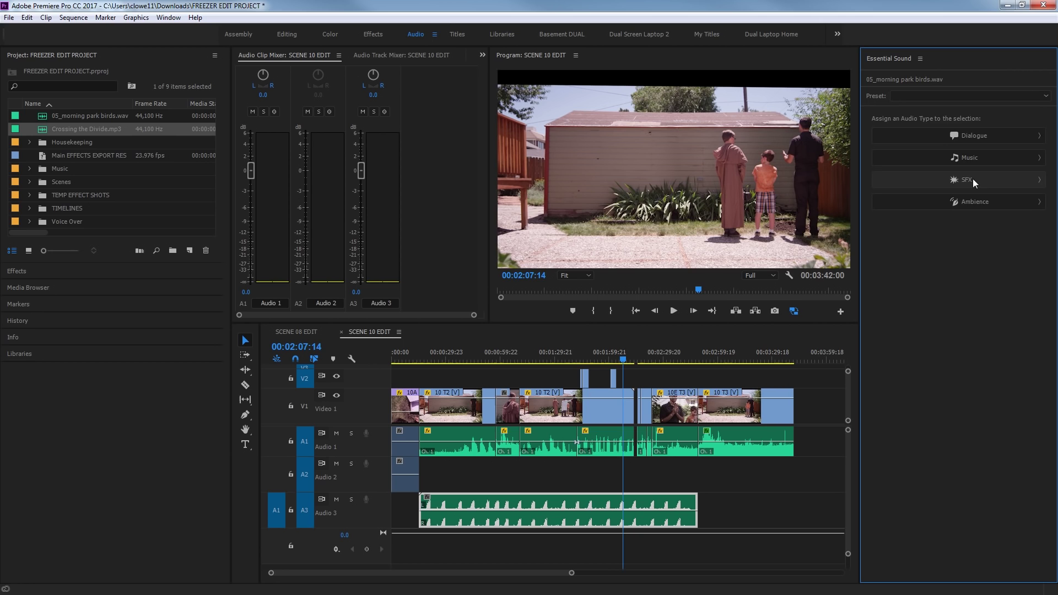
{"action": "left_click", "coordinate": [973, 178]}
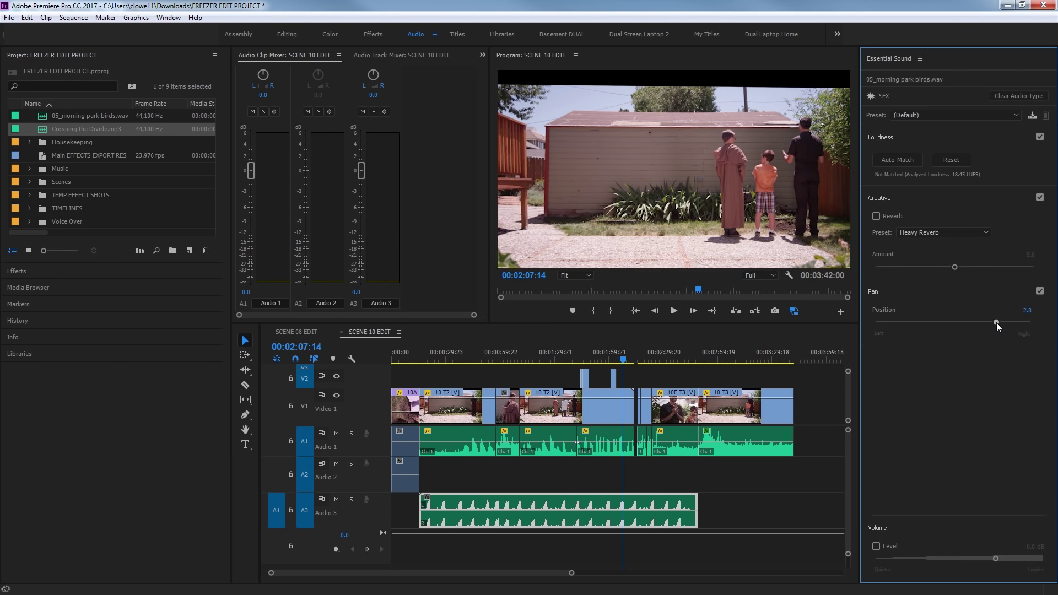
{"action": "left_click_drag", "start_coordinate": [997, 323], "coordinate": [1000, 322]}
- Undo the SFX settings, then lower both birds SFX clips on Audio 3 to -13.4 dB
{"action": "key", "text": "ctrl+z"}
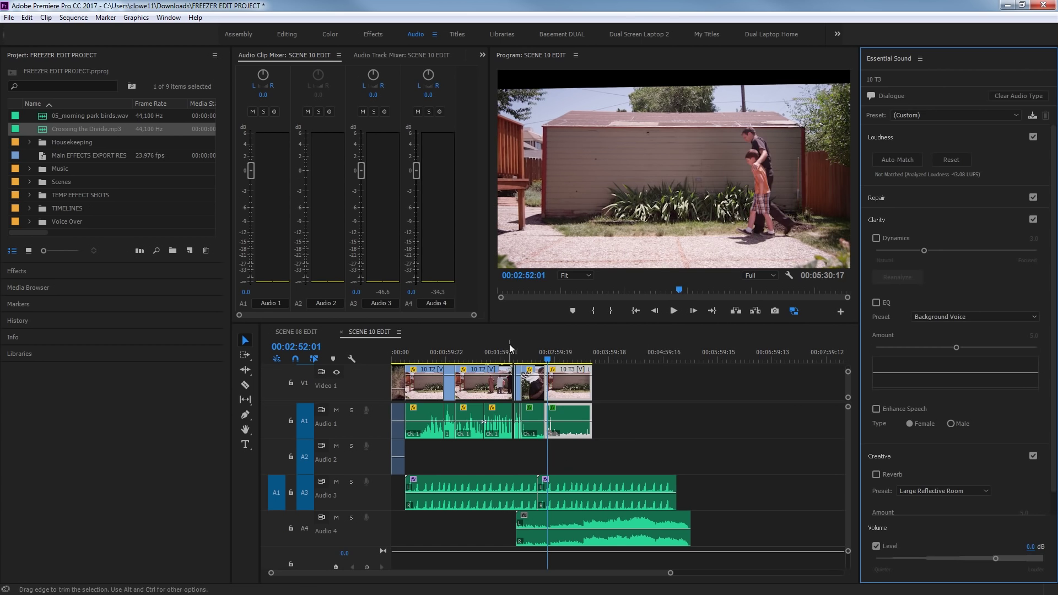
{"action": "key", "text": "Up"}
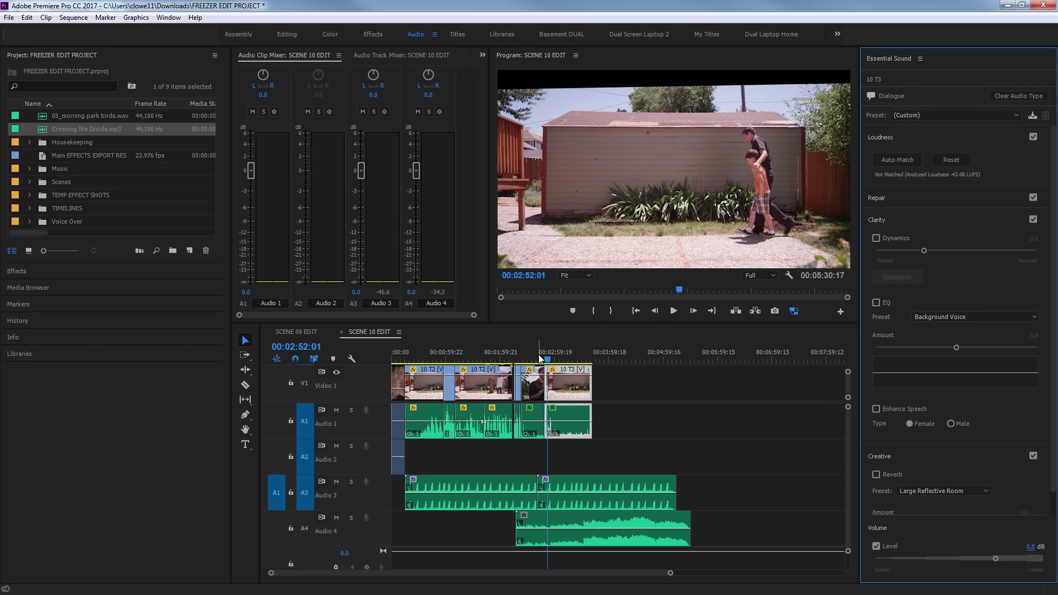
{"action": "left_click", "coordinate": [530, 359]}
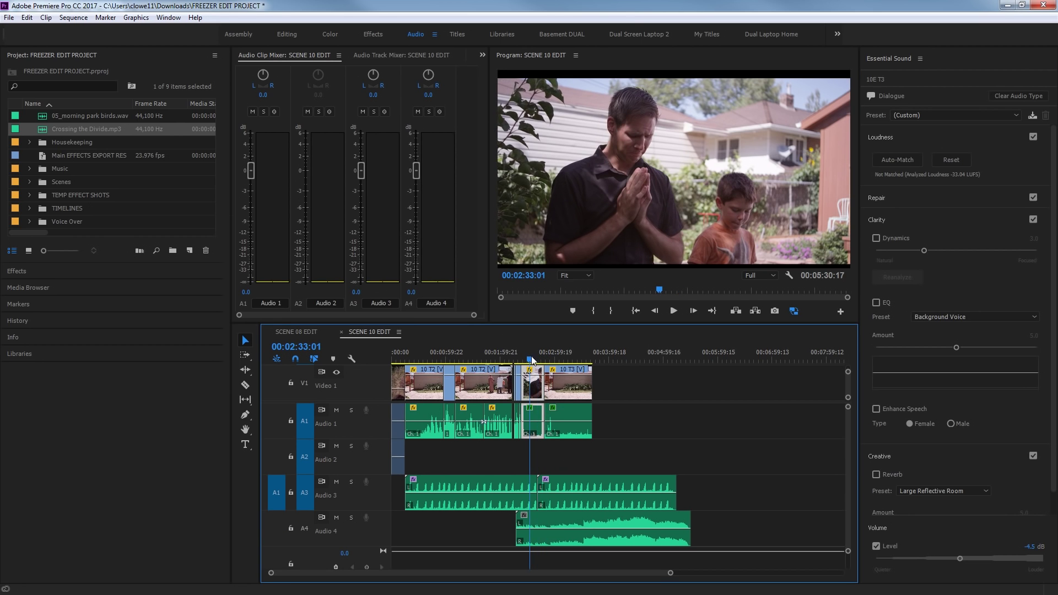
{"action": "left_click", "coordinate": [617, 486]}
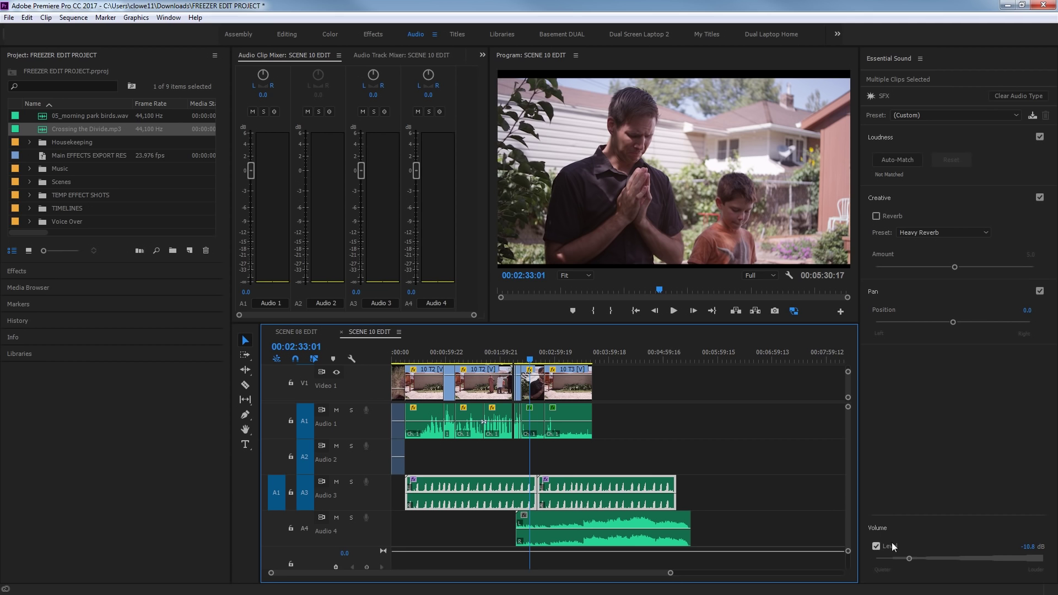
{"action": "key", "text": "space"}
{"action": "mouse_move", "coordinate": [910, 558]}
{"action": "left_mouse_down"}
{"action": "mouse_move", "coordinate": [949, 558]}
{"action": "mouse_move", "coordinate": [911, 559]}
{"action": "left_mouse_up"}
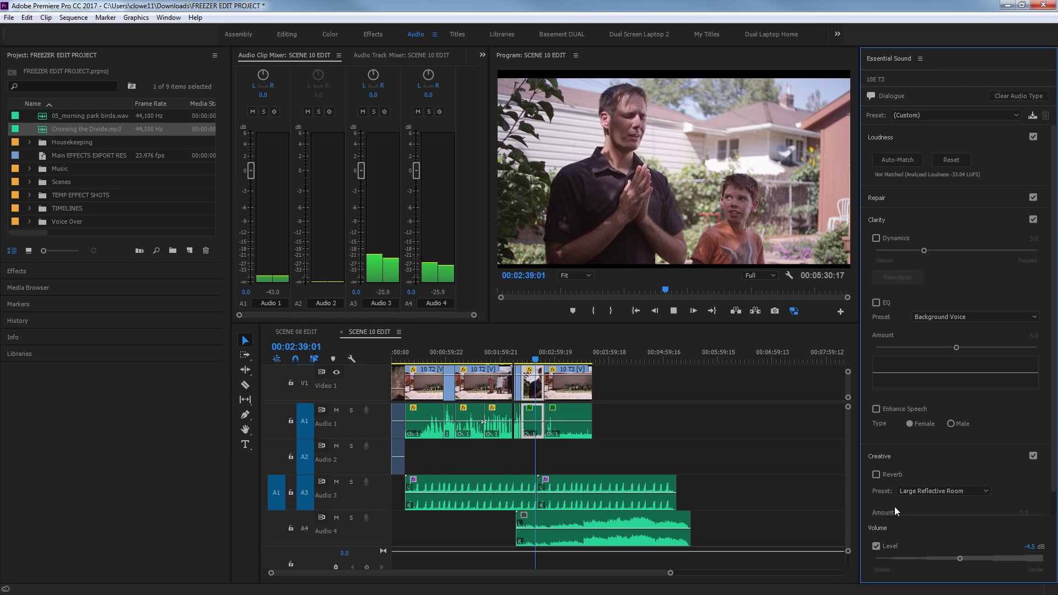
{"action": "left_click_drag", "start_coordinate": [913, 559], "coordinate": [889, 558]}
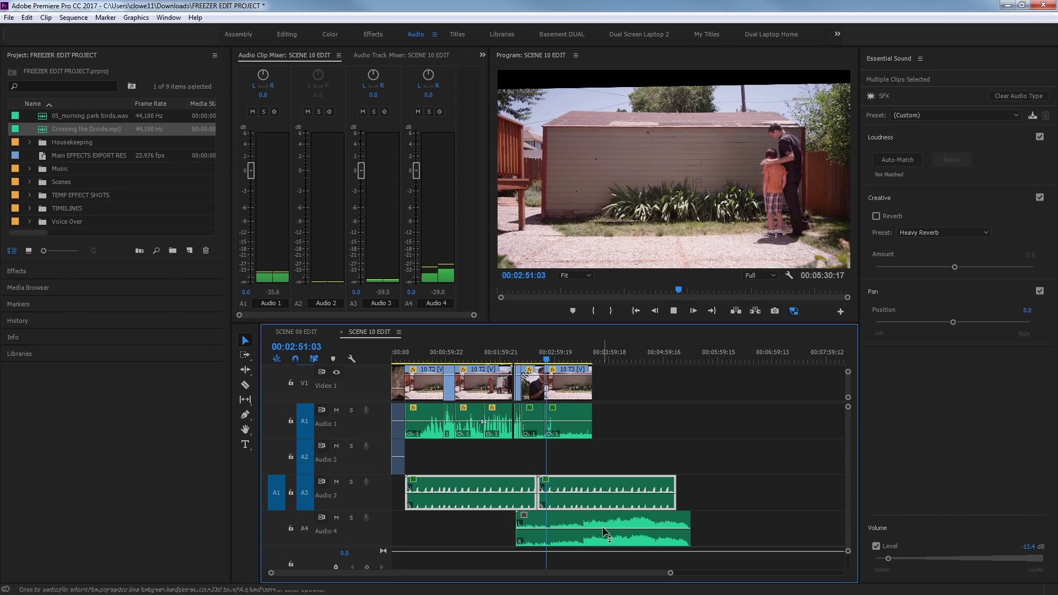
- Tag Crossing the Divide.mp3 as Music and auto-match its loudness
{"action": "key", "text": "space"}
{"action": "left_click", "coordinate": [572, 524]}
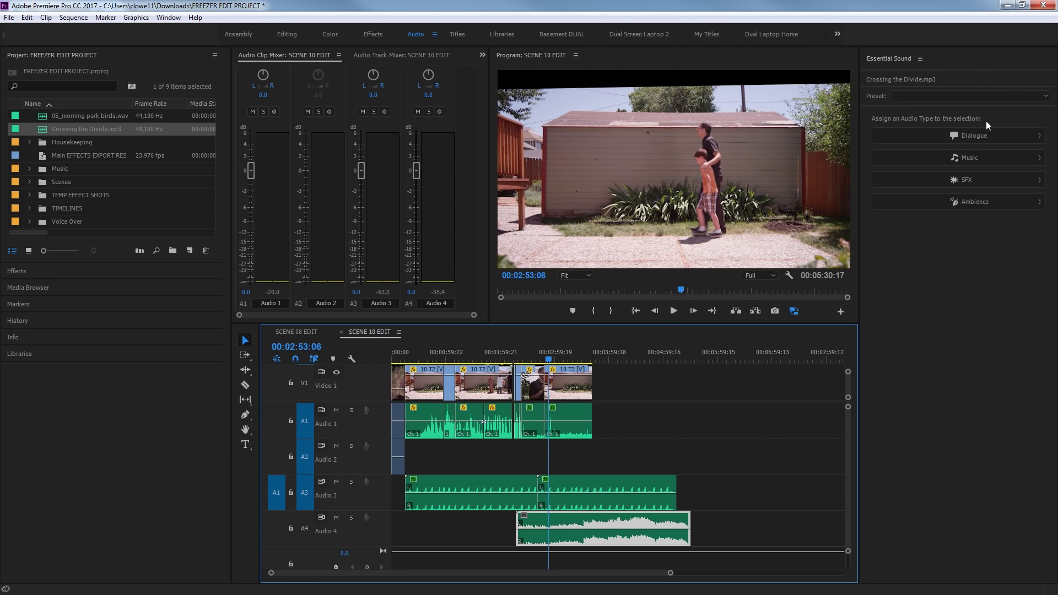
{"action": "left_click", "coordinate": [978, 160]}
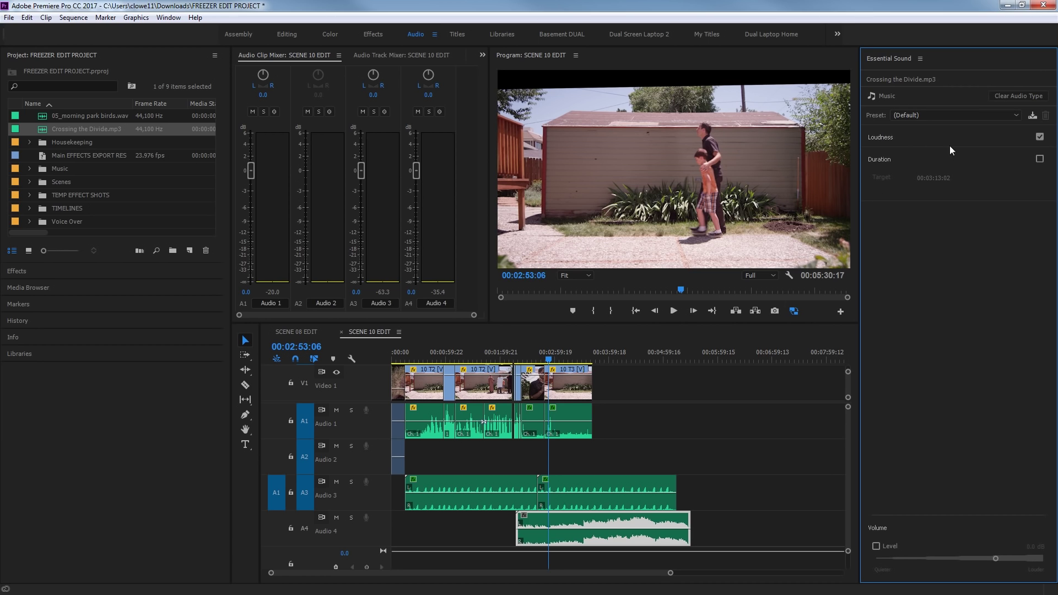
{"action": "left_click", "coordinate": [929, 138]}
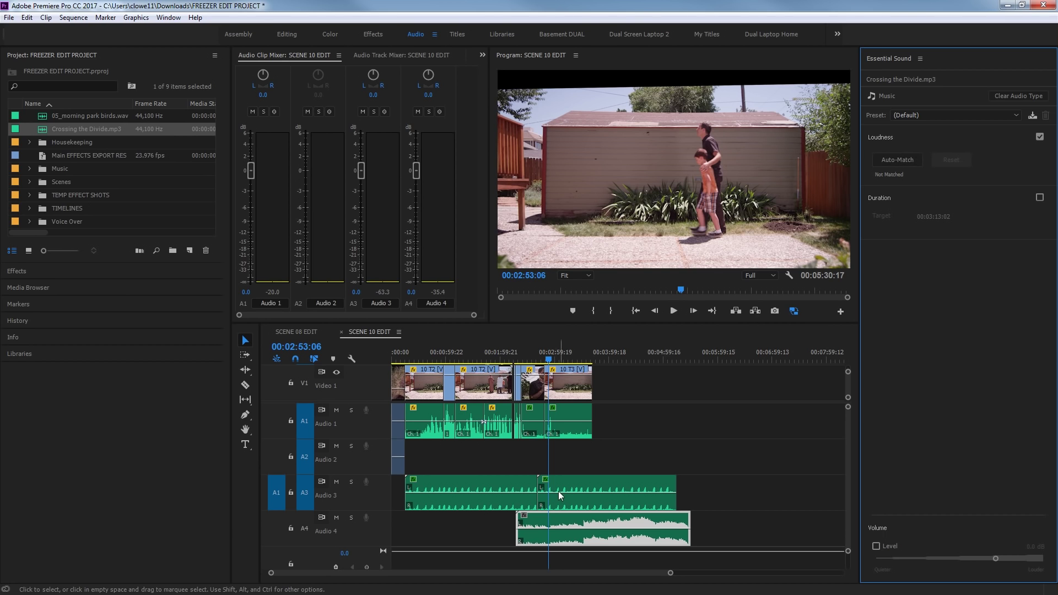
{"action": "left_click", "coordinate": [883, 159]}
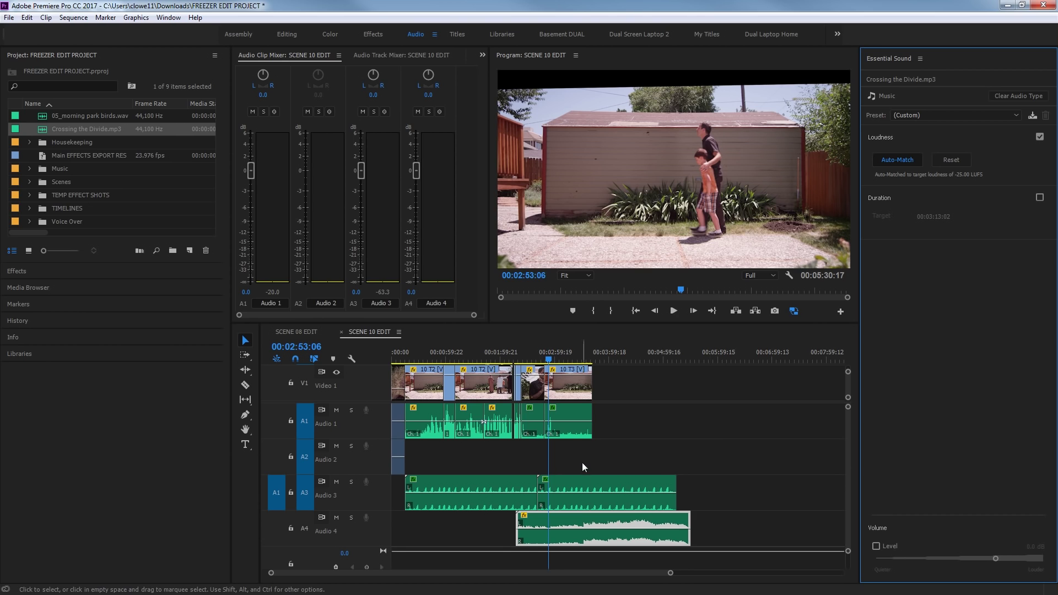
- Move the music clip earlier on Audio 4 and enable Duration retiming
{"action": "left_click", "coordinate": [575, 518]}
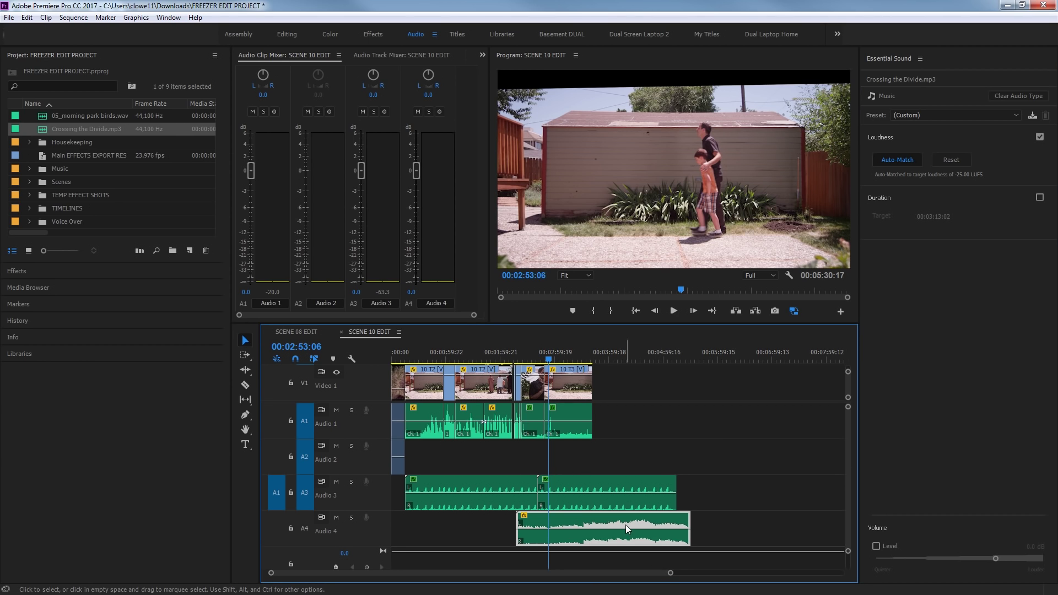
{"action": "left_click_drag", "start_coordinate": [627, 525], "coordinate": [581, 521]}
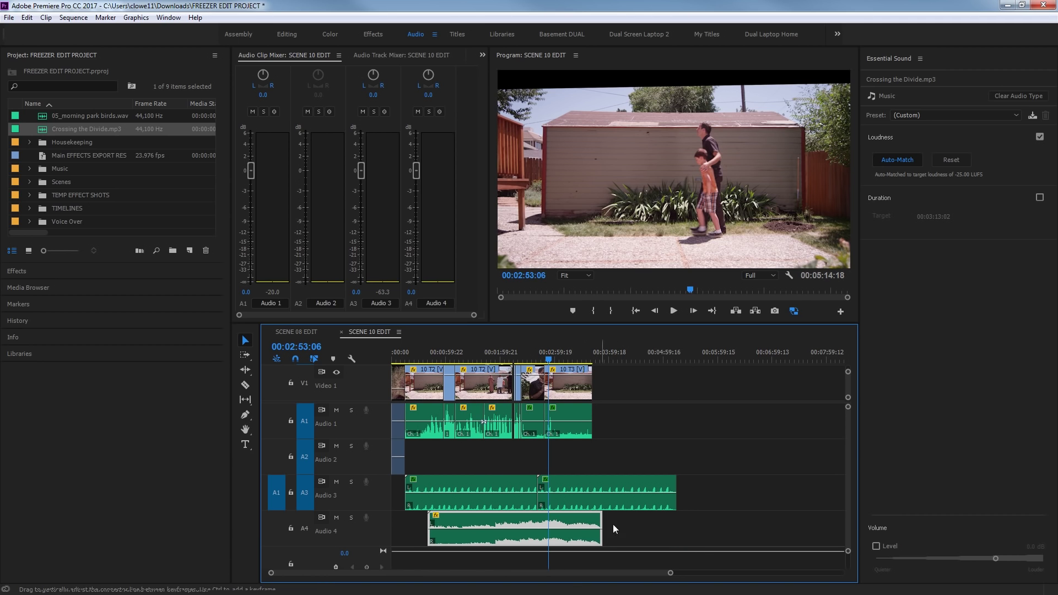
{"action": "left_click", "coordinate": [588, 357]}
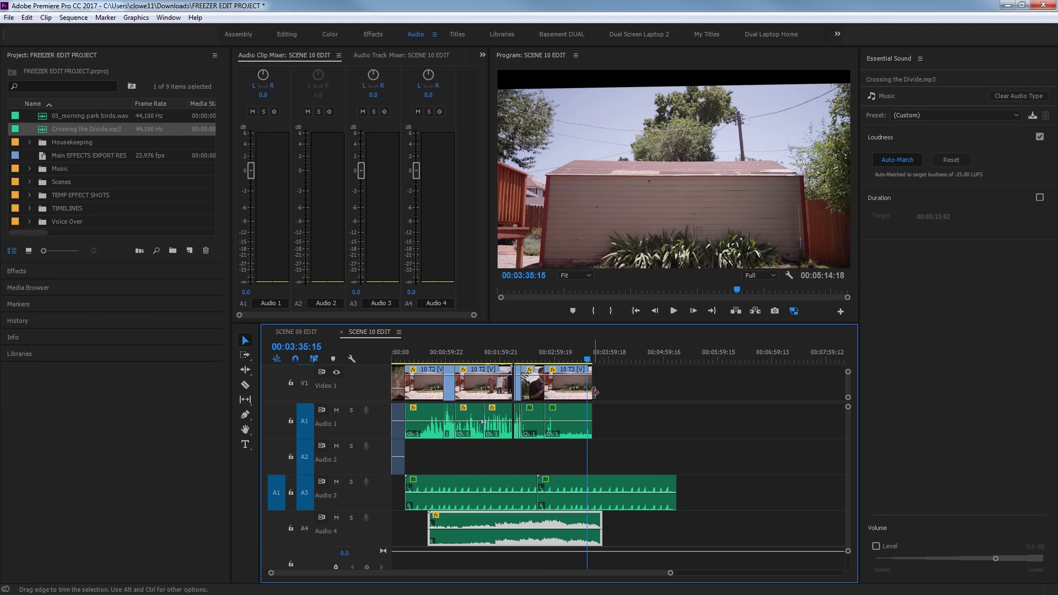
{"action": "left_click", "coordinate": [1040, 198]}
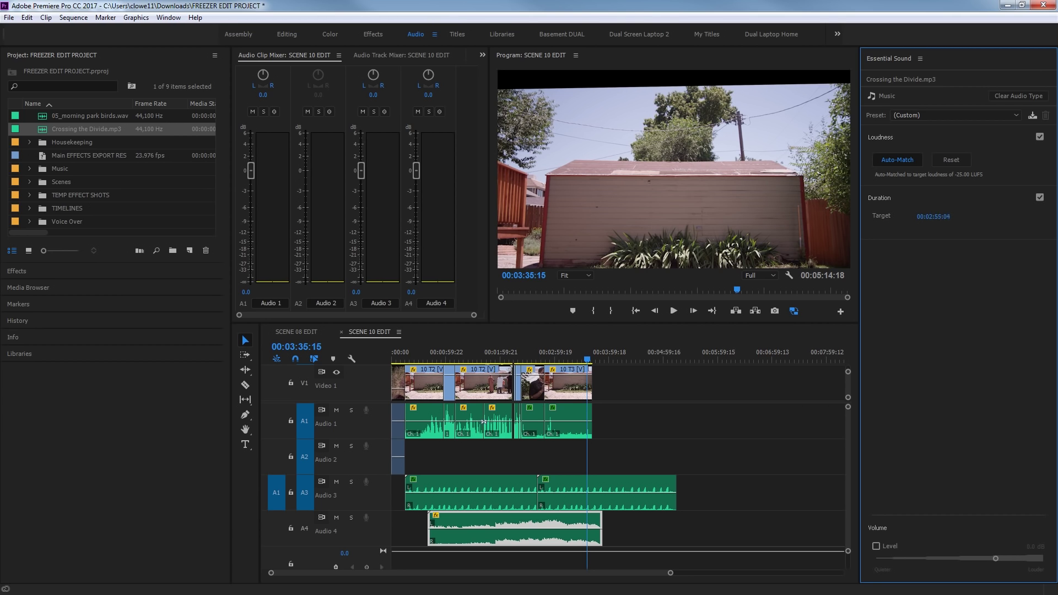
- Shorten the target duration to 00:01:50:11, solo Audio 4, move the music later, and play it
{"action": "left_click_drag", "start_coordinate": [934, 216], "coordinate": [912, 223]}
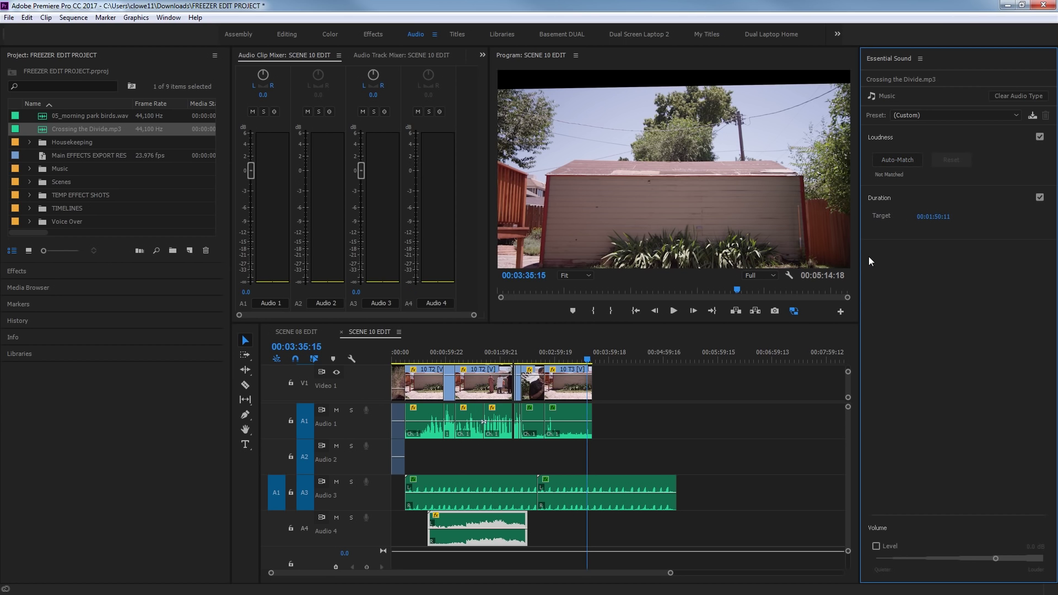
{"action": "left_click", "coordinate": [352, 518]}
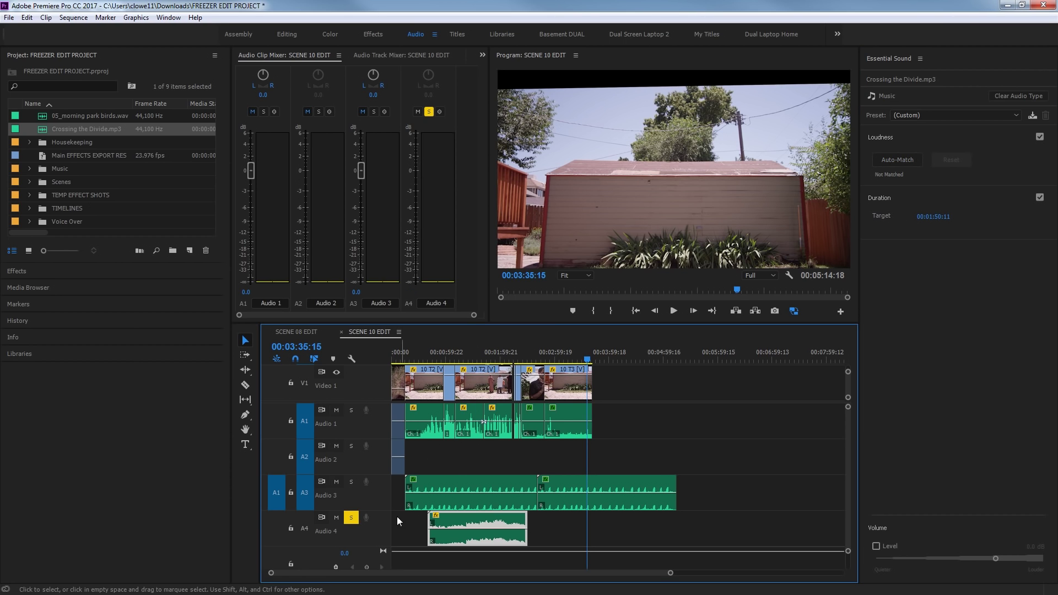
{"action": "left_click_drag", "start_coordinate": [441, 524], "coordinate": [654, 525]}
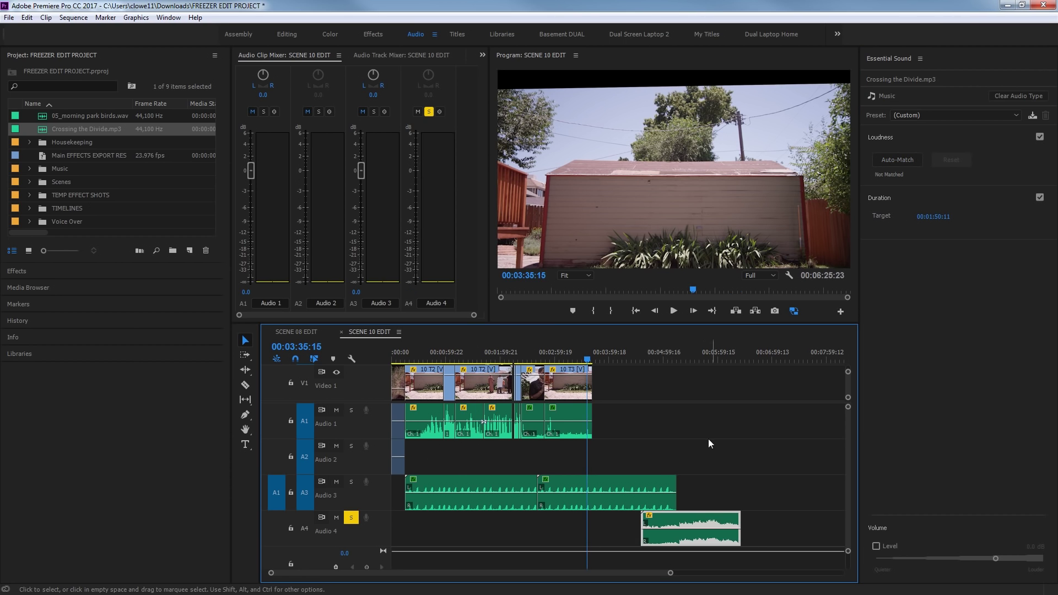
{"action": "left_click", "coordinate": [702, 356]}
{"action": "key", "text": "space"}
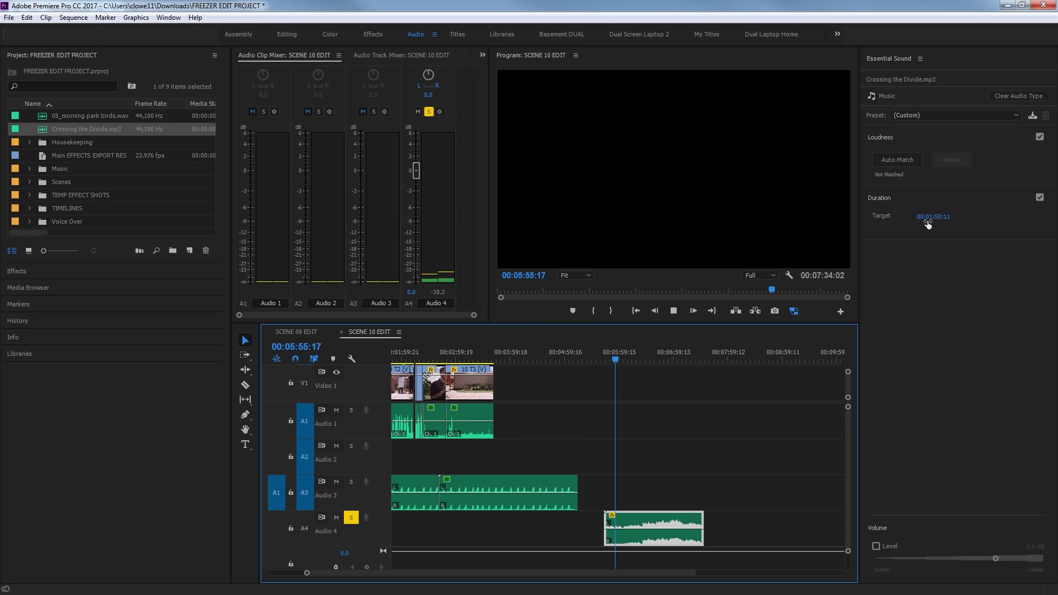
- Undo the duration remix, re-enable Duration, and start editing the Target value
{"action": "key", "text": "ctrl+z"}
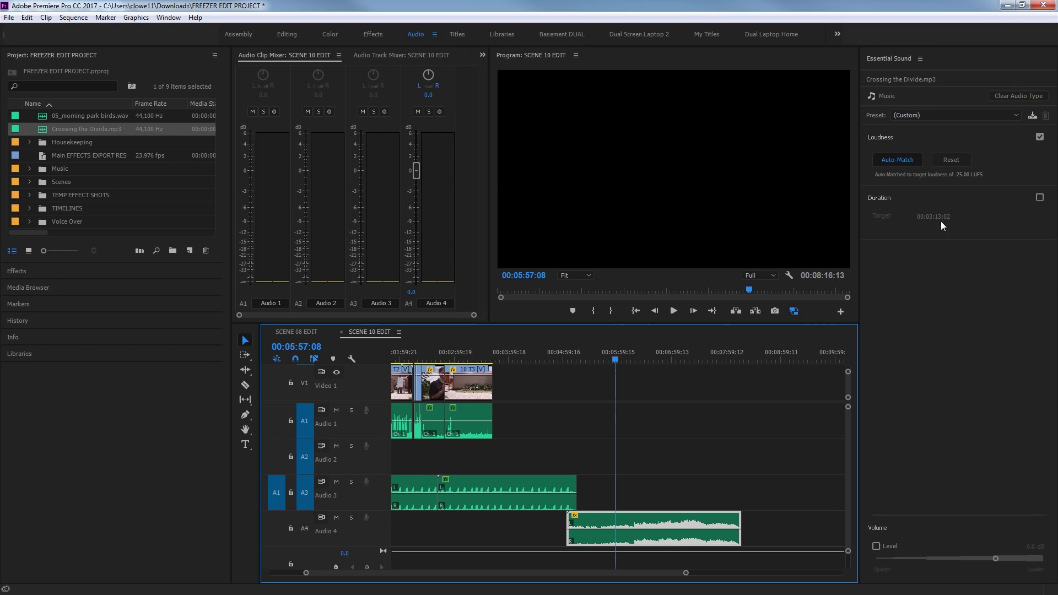
{"action": "left_click", "coordinate": [1039, 198]}
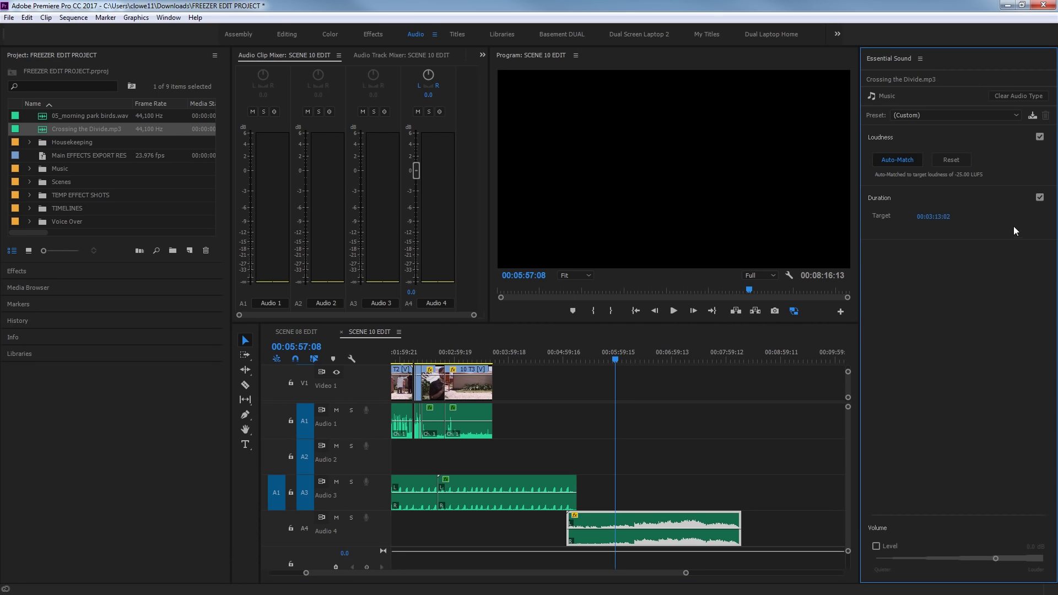
{"action": "left_click", "coordinate": [948, 218]}
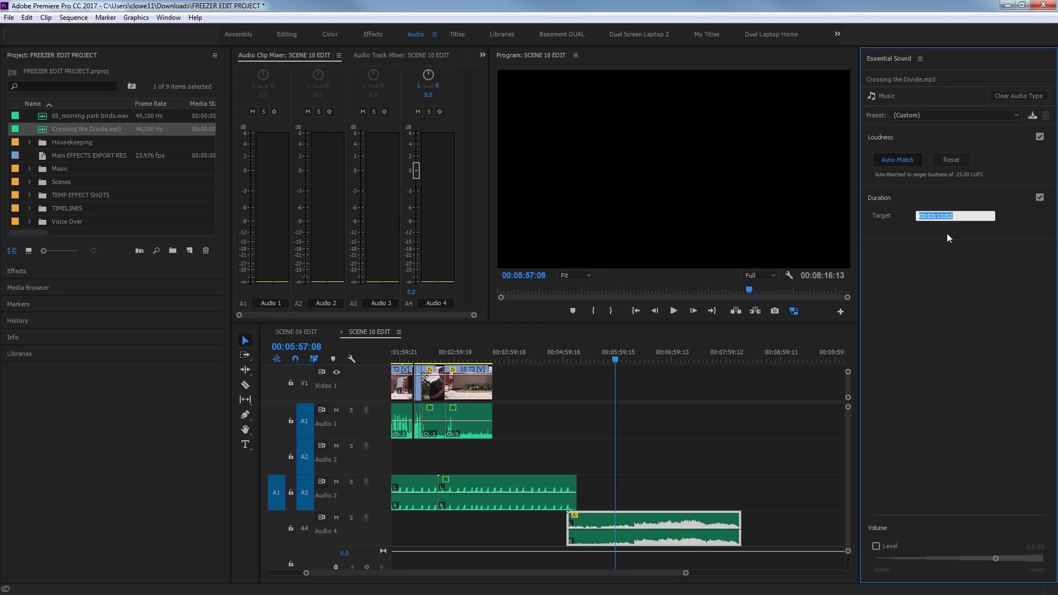
{"action": "left_click", "coordinate": [940, 216]}
- Move the music clip to the start of Audio 4 and set its target duration to 3:20
{"action": "left_click", "coordinate": [518, 349]}
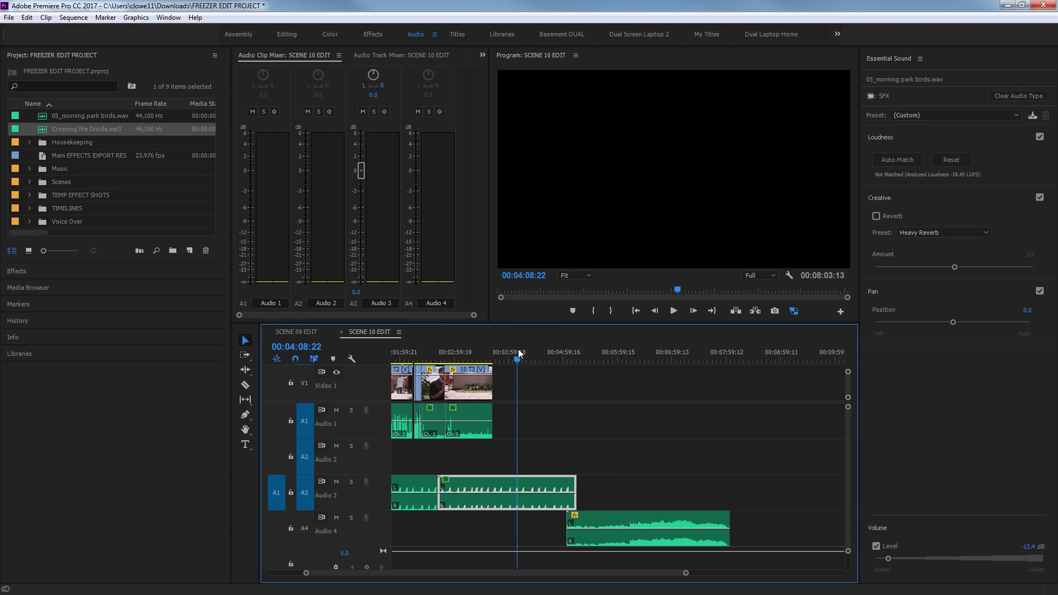
{"action": "key", "text": "backslash"}
{"action": "left_click_drag", "start_coordinate": [700, 527], "coordinate": [460, 527]}
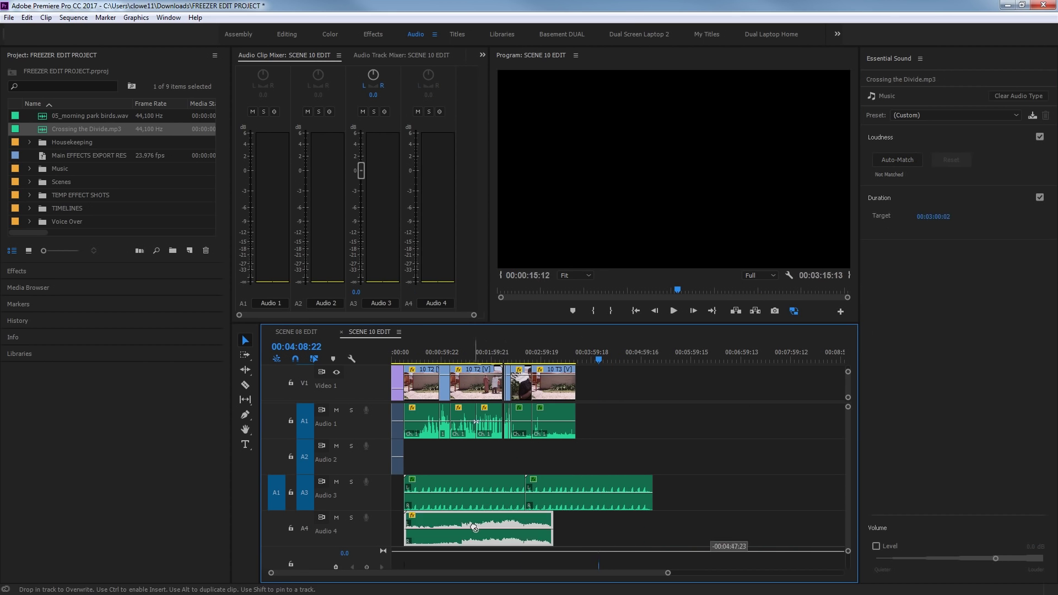
{"action": "left_click", "coordinate": [947, 216]}
{"action": "type", "text": "3:2"}
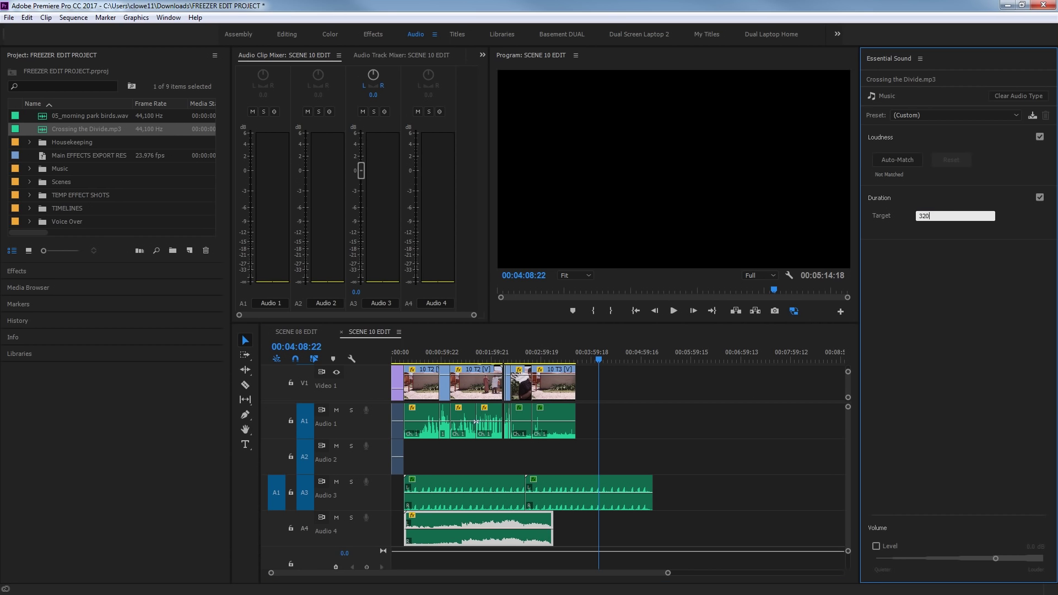
{"action": "type", "text": "0"}
{"action": "key", "text": "Return"}
- Scrub the Duration target to 00:03:29:07 so the music ends with the video
{"action": "left_click_drag", "start_coordinate": [441, 359], "coordinate": [575, 358]}
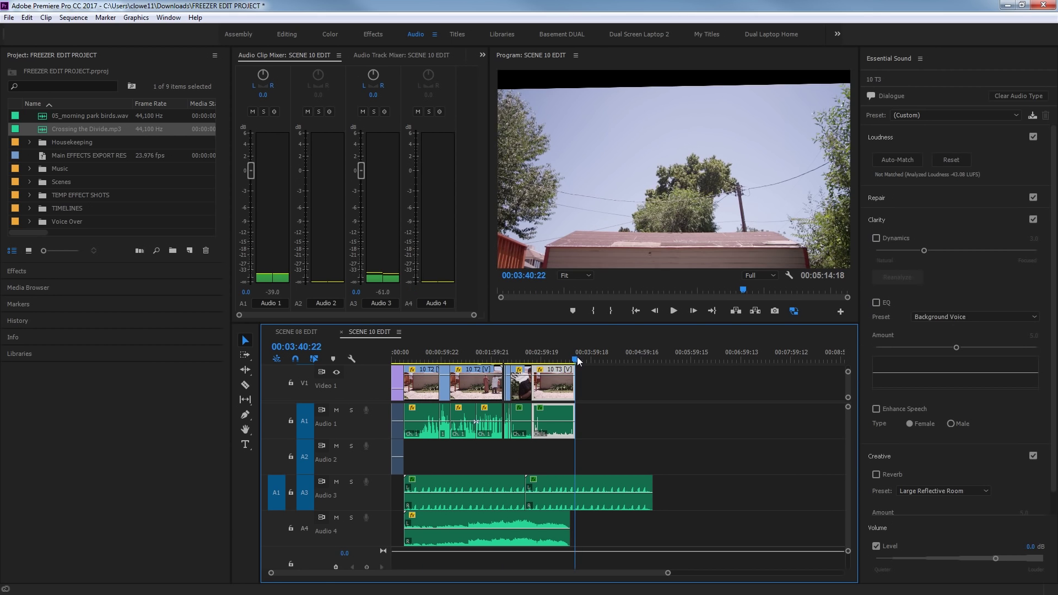
{"action": "left_click", "coordinate": [559, 534]}
{"action": "left_click", "coordinate": [937, 218]}
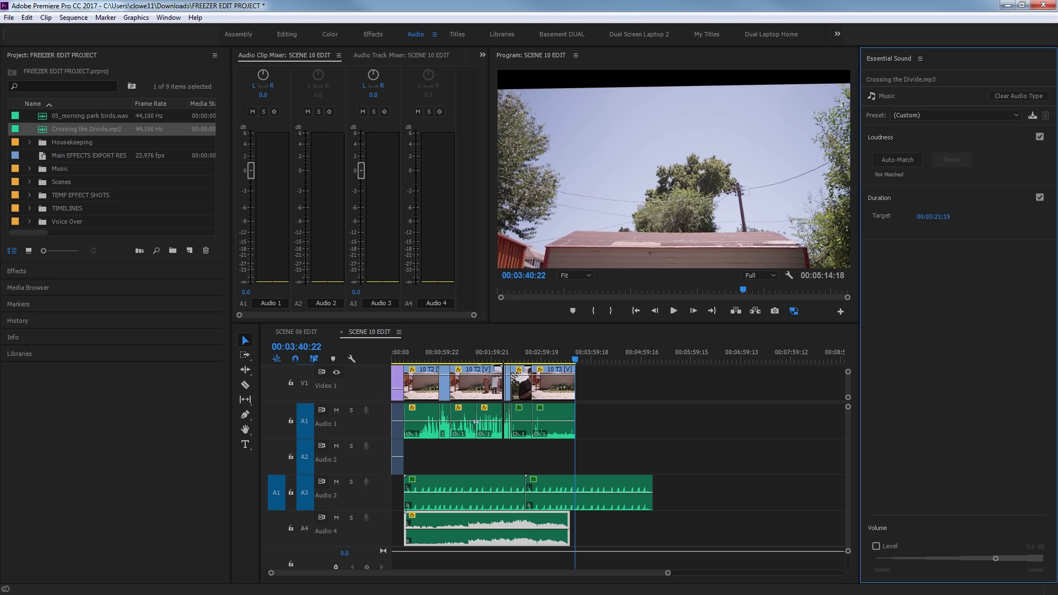
{"action": "left_click_drag", "start_coordinate": [937, 217], "coordinate": [796, 310]}
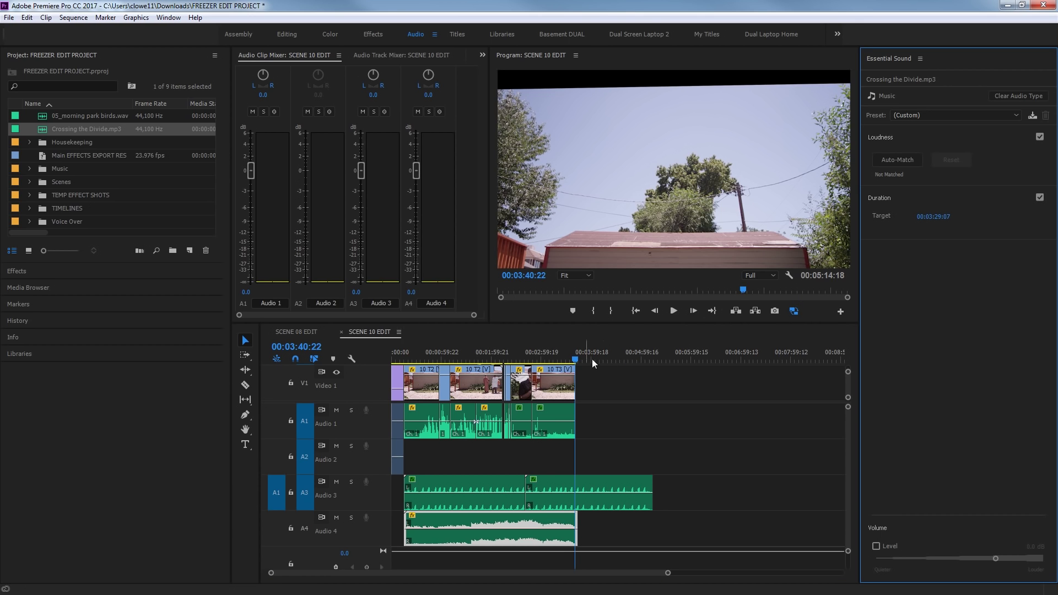
{"action": "key", "text": "space"}
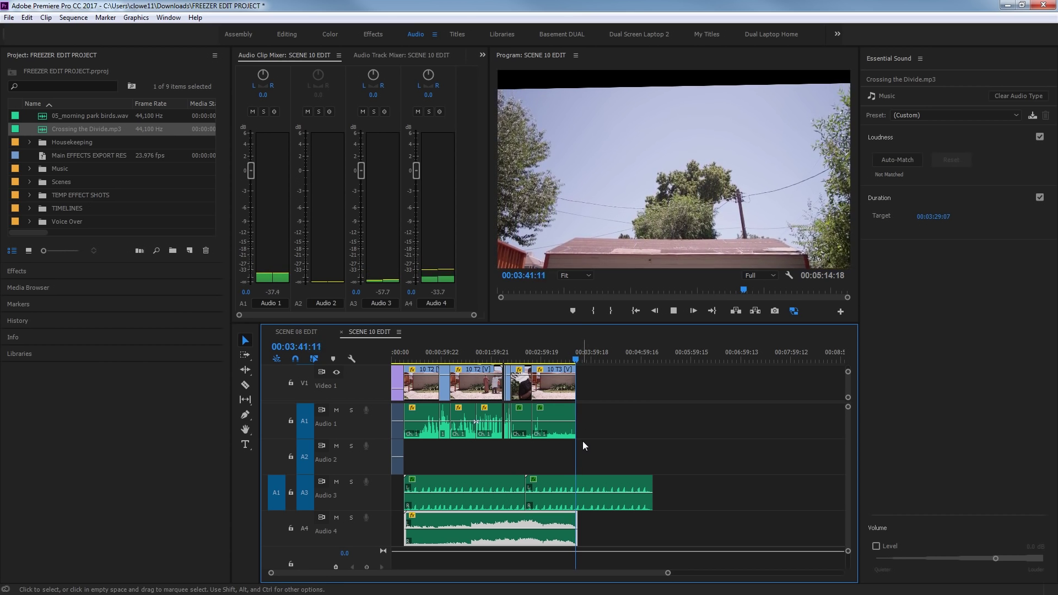
{"action": "key", "text": "space"}
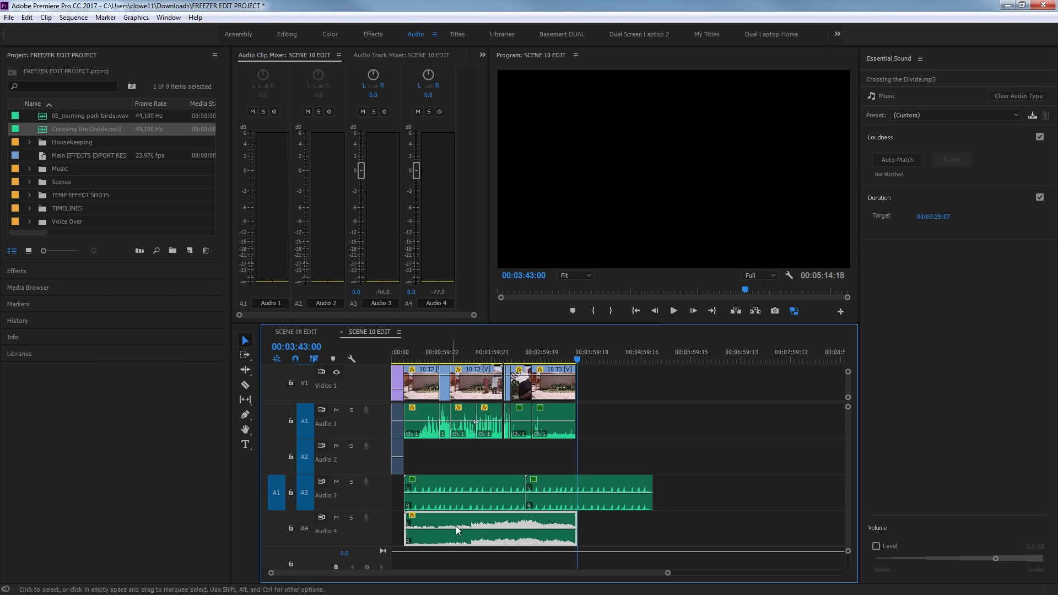
{"action": "left_click", "coordinate": [411, 370]}
{"action": "key", "text": "space"}
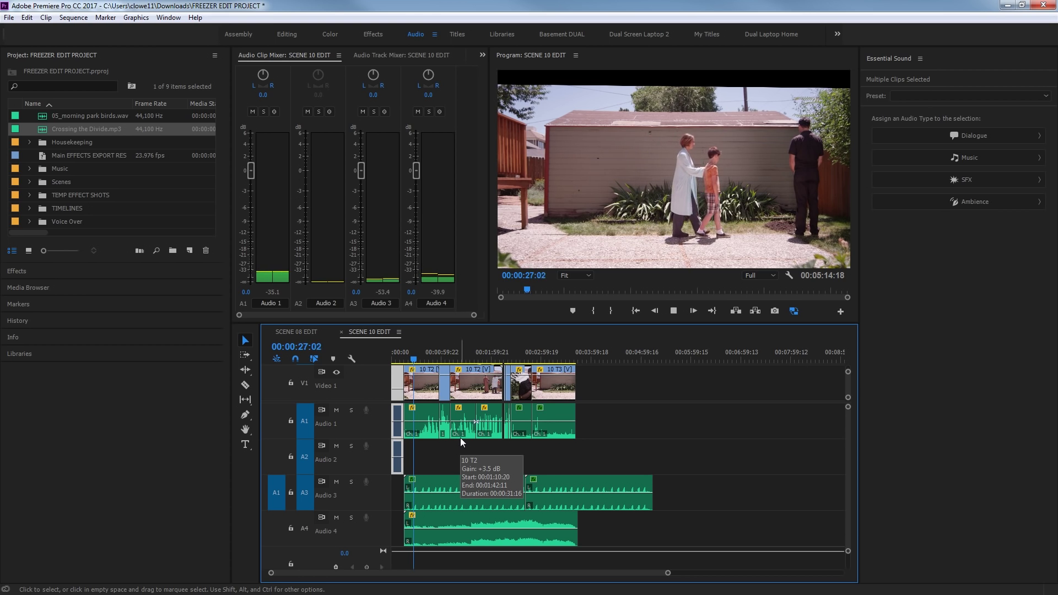
{"action": "key", "text": "space"}
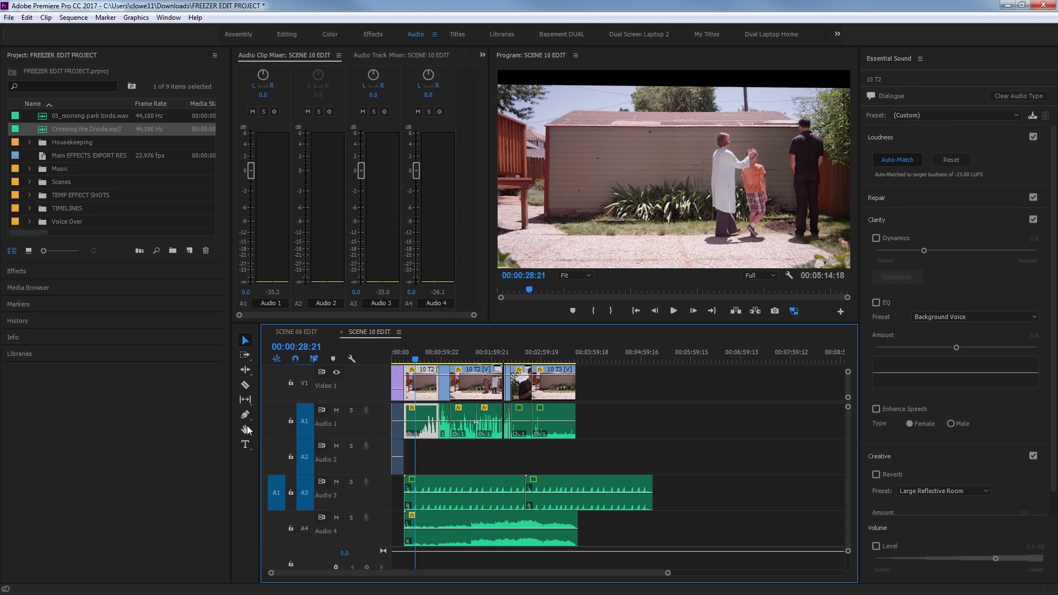